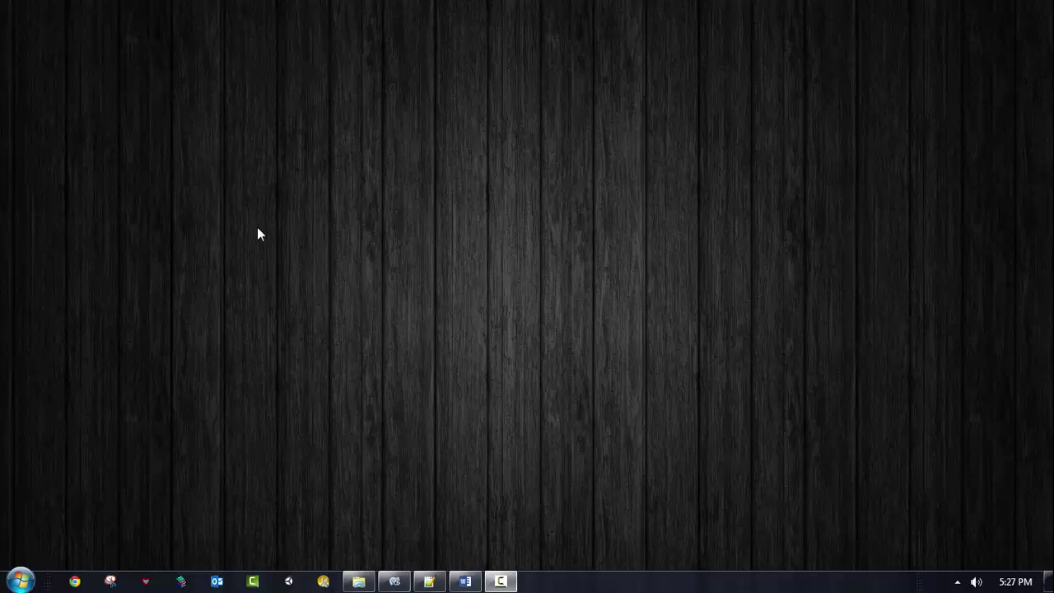
Launch Unity from the taskbar and allow it past the security warning
left_click(289, 581)
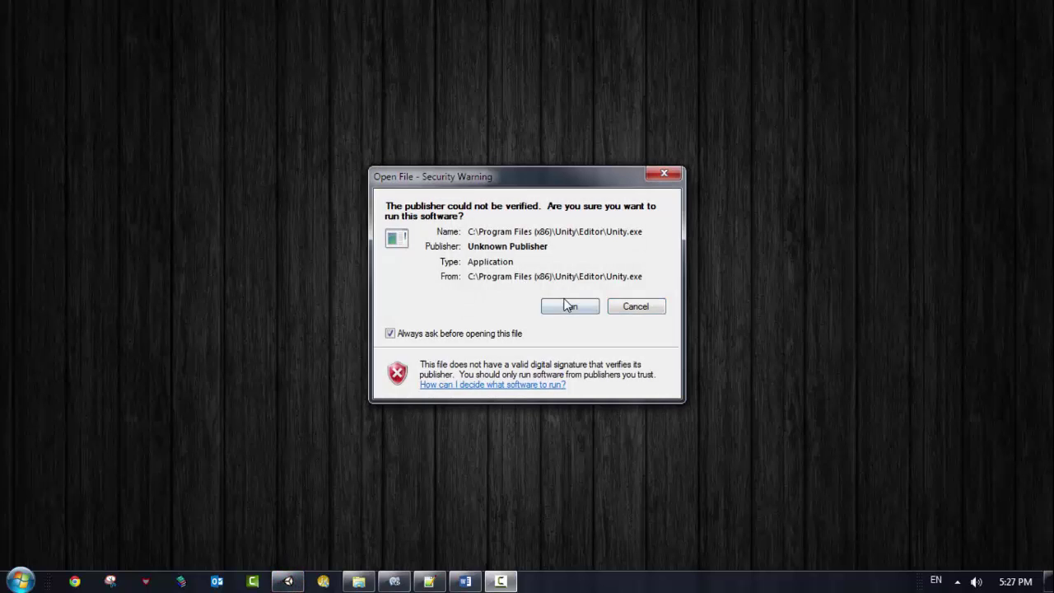
left_click(567, 304)
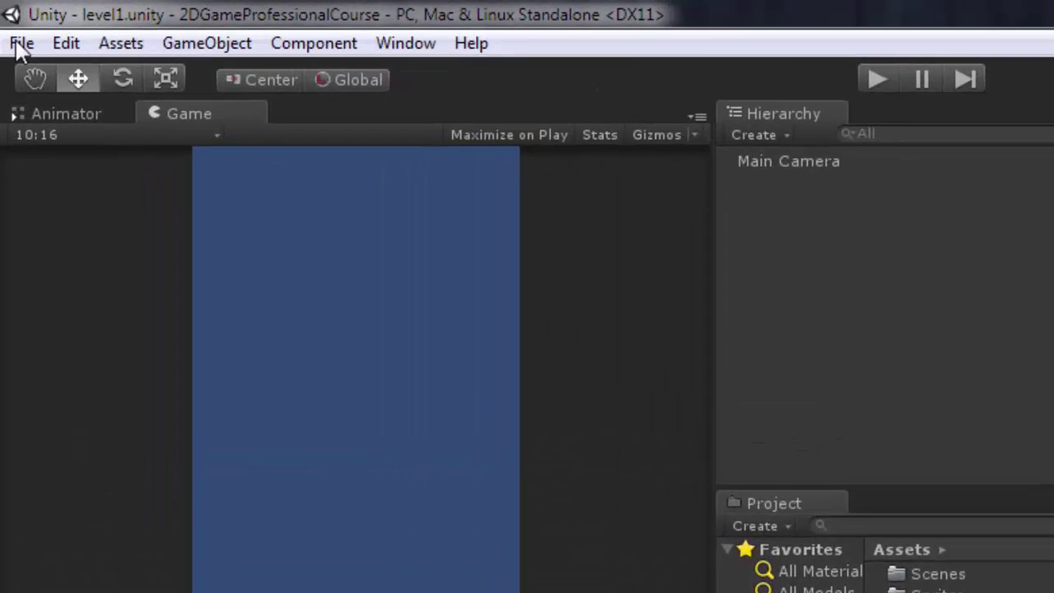
Start a new Unity project with 2D setup defaults
left_click(8, 25)
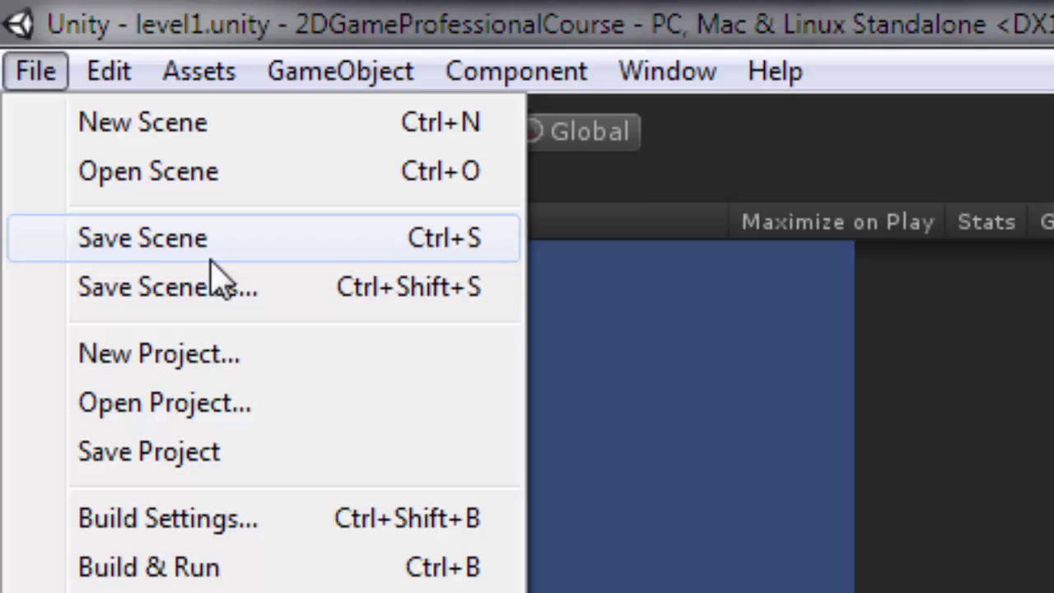
left_click(222, 362)
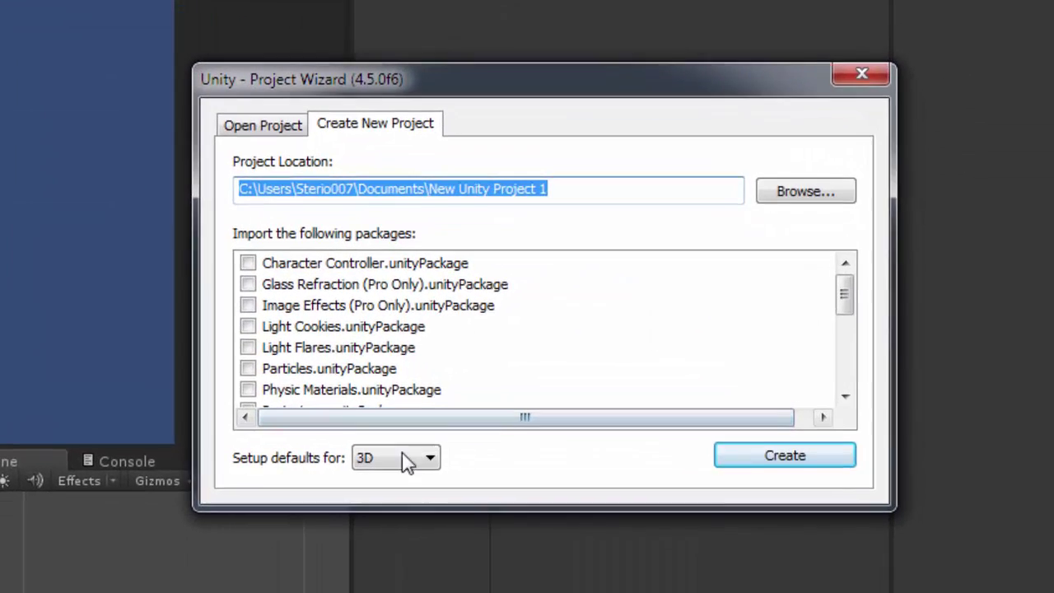
left_click(402, 455)
left_click(384, 505)
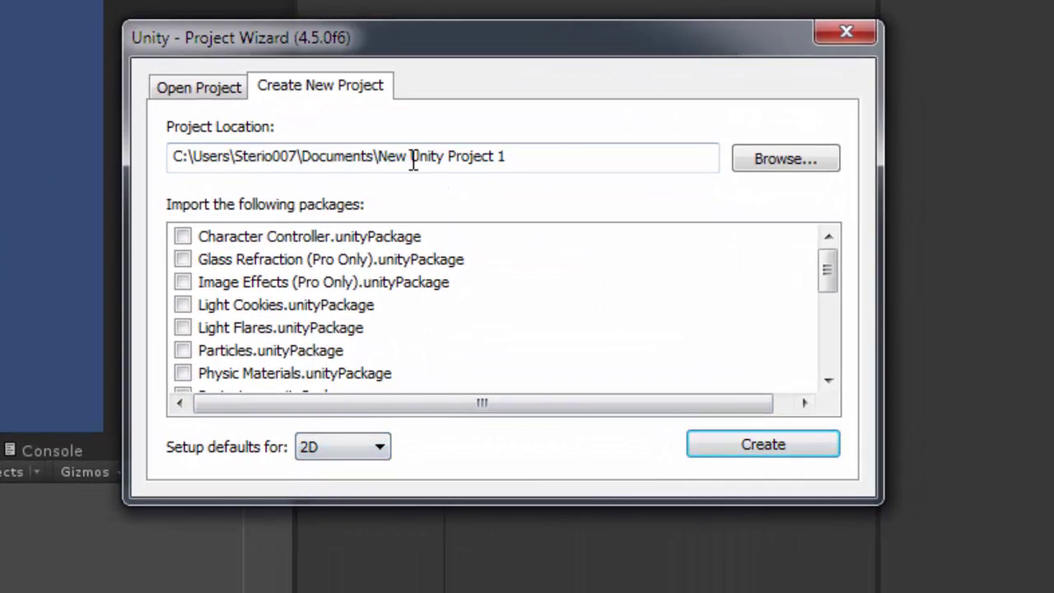
Name the project location 'Unity3D Professional 2D Game' and create the project
left_click(433, 192)
left_click_drag(381, 158, 536, 157)
type("Unity3D Professional 2D Game")
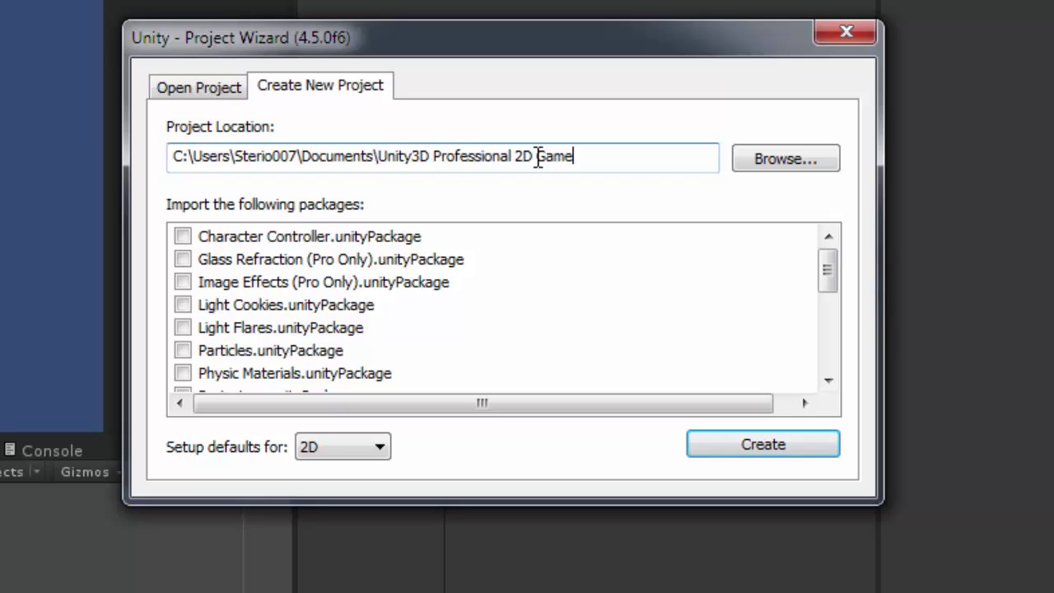
left_click_drag(380, 157, 626, 159)
left_click(626, 160)
left_click(783, 433)
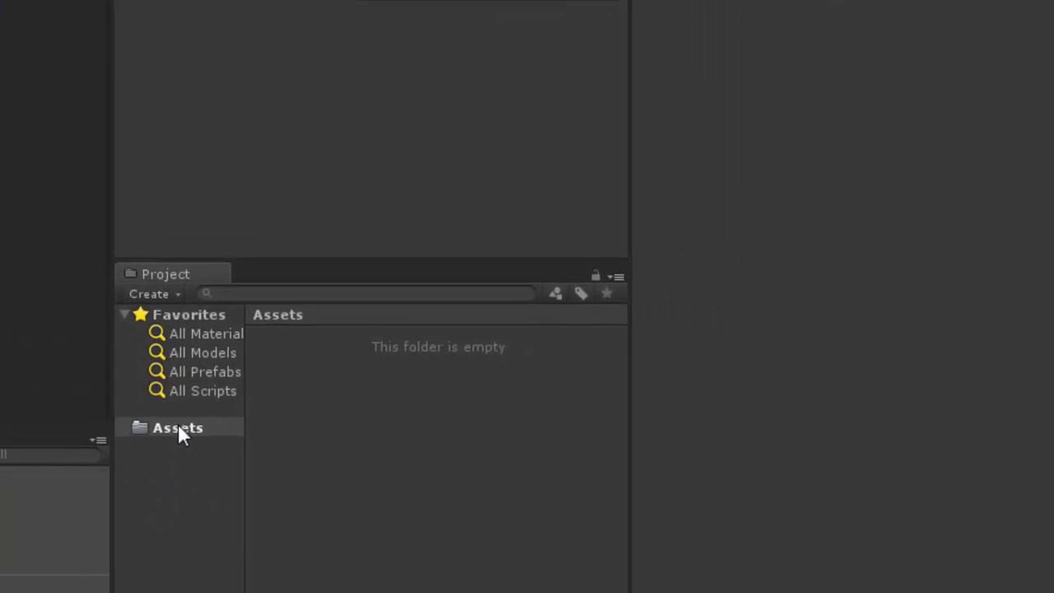
Create a new folder named 'Scenes' inside Assets
right_click(555, 460)
mouse_move(328, 41)
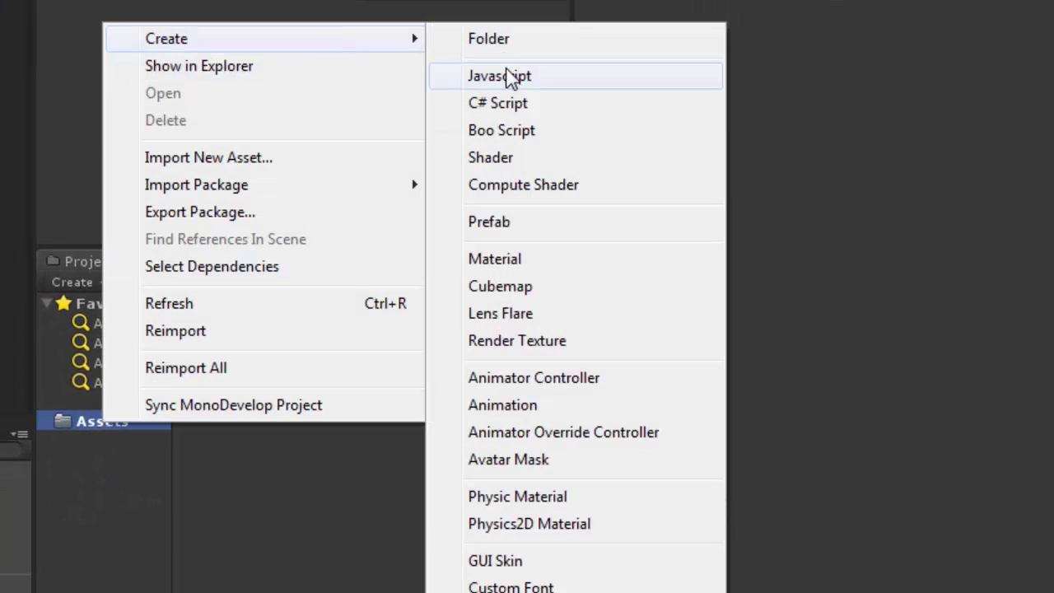
left_click(494, 39)
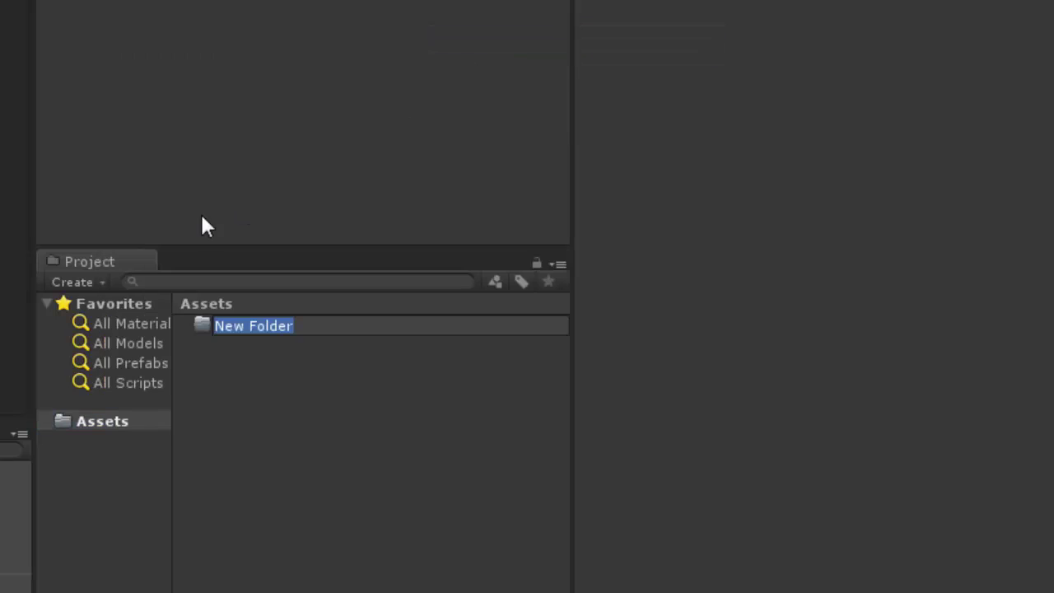
type("S")
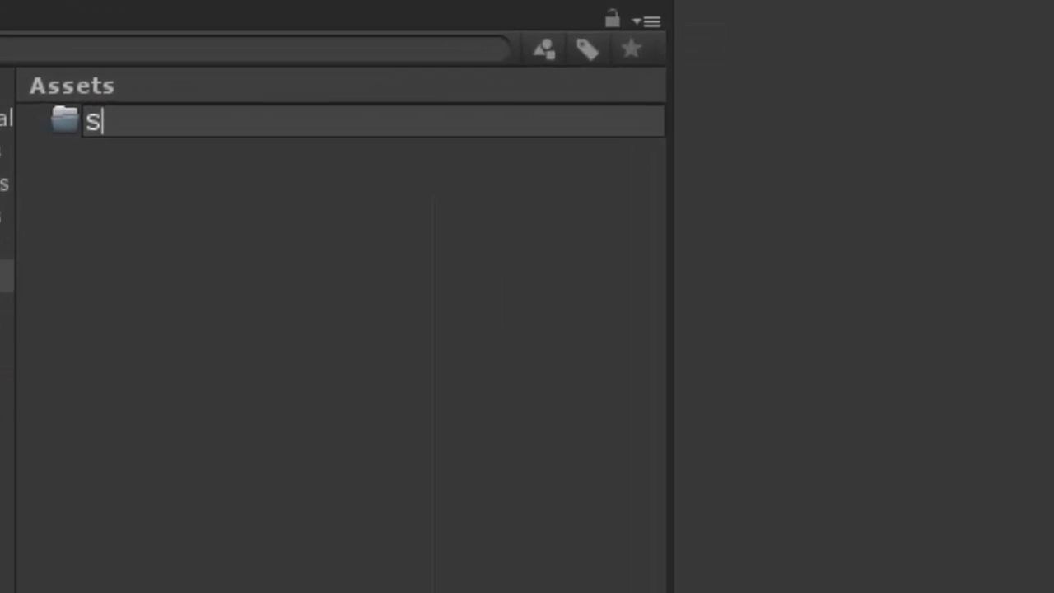
type("cene")
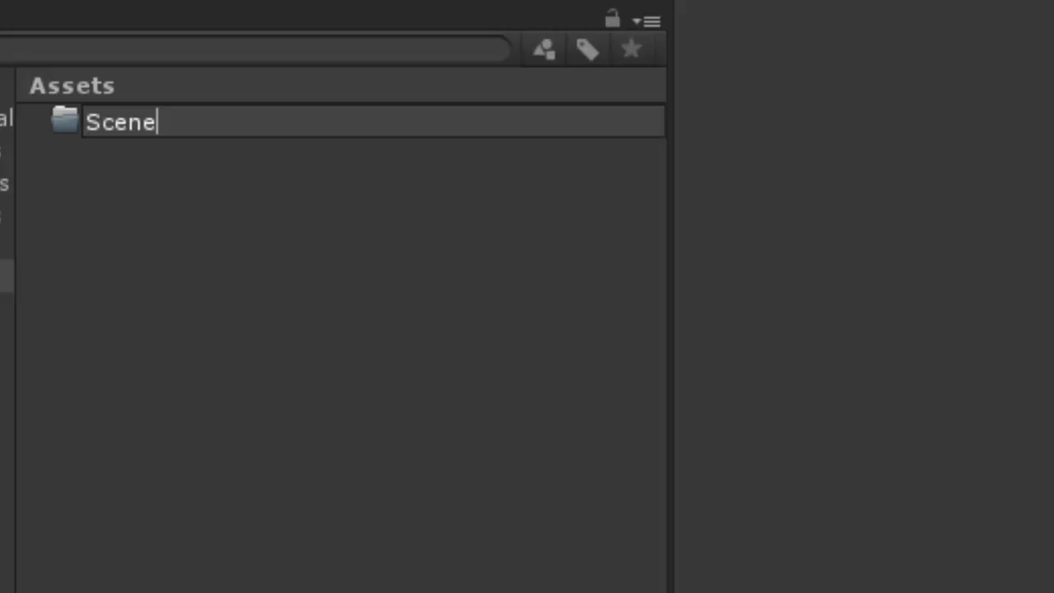
type("s")
key("Return")
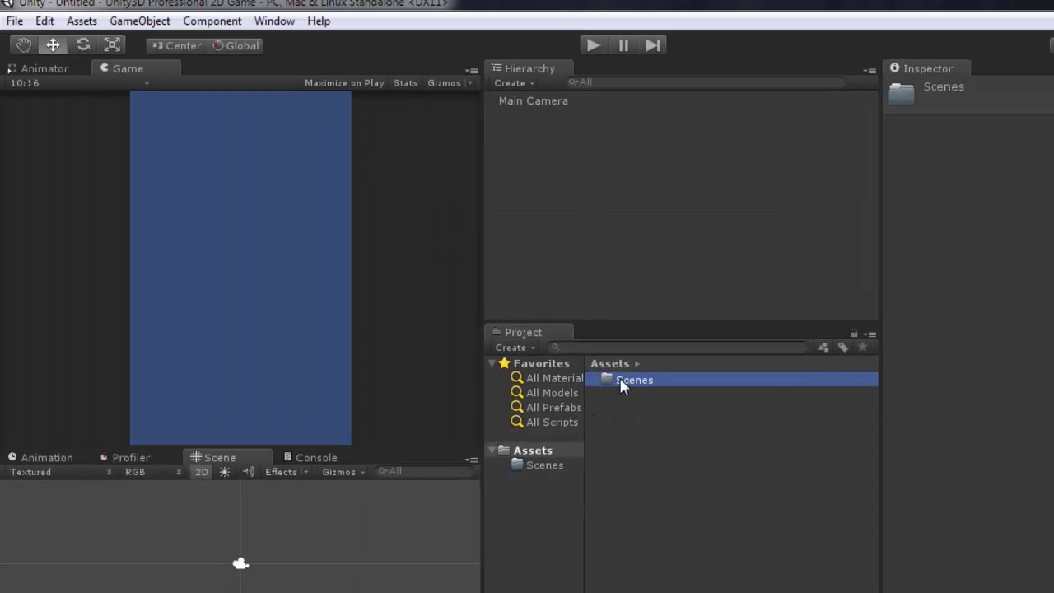
Save the current scene as 'level1' in the Scenes folder and briefly test it in Play mode
double_click(113, 129)
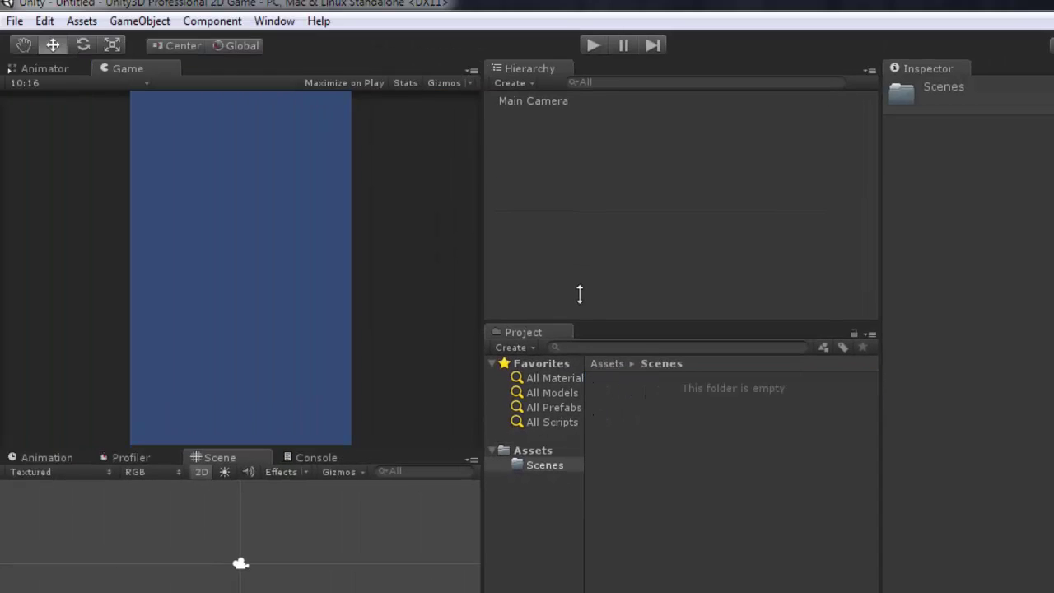
left_click(15, 20)
left_click(57, 89)
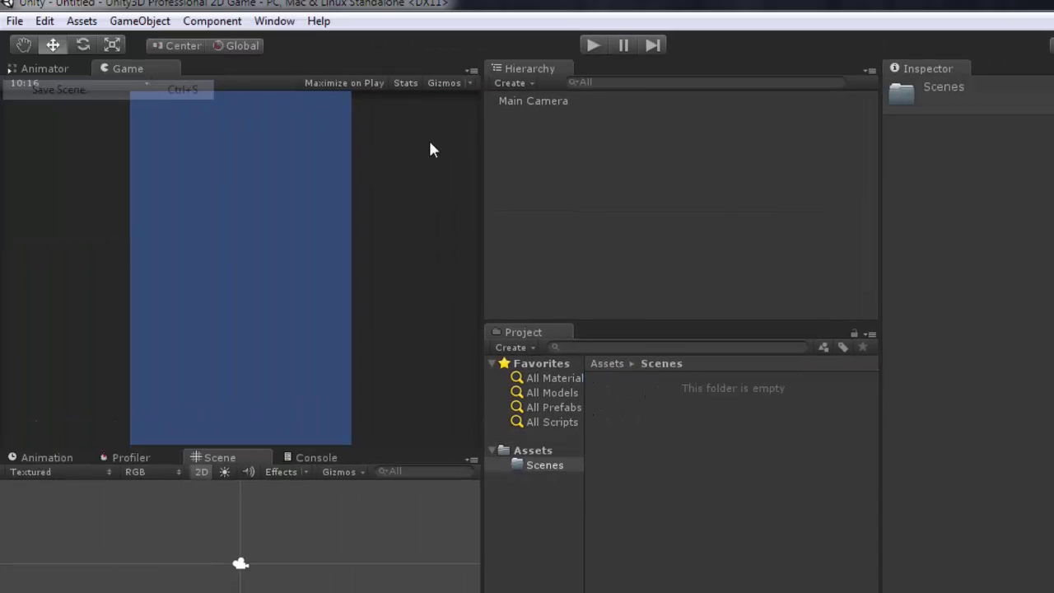
left_click(266, 168)
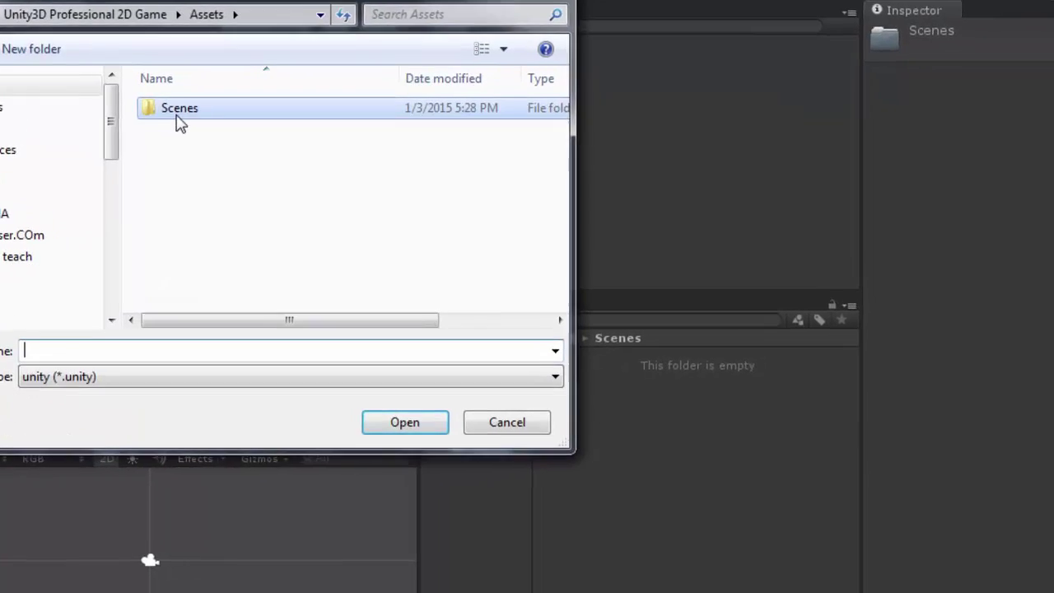
double_click(178, 111)
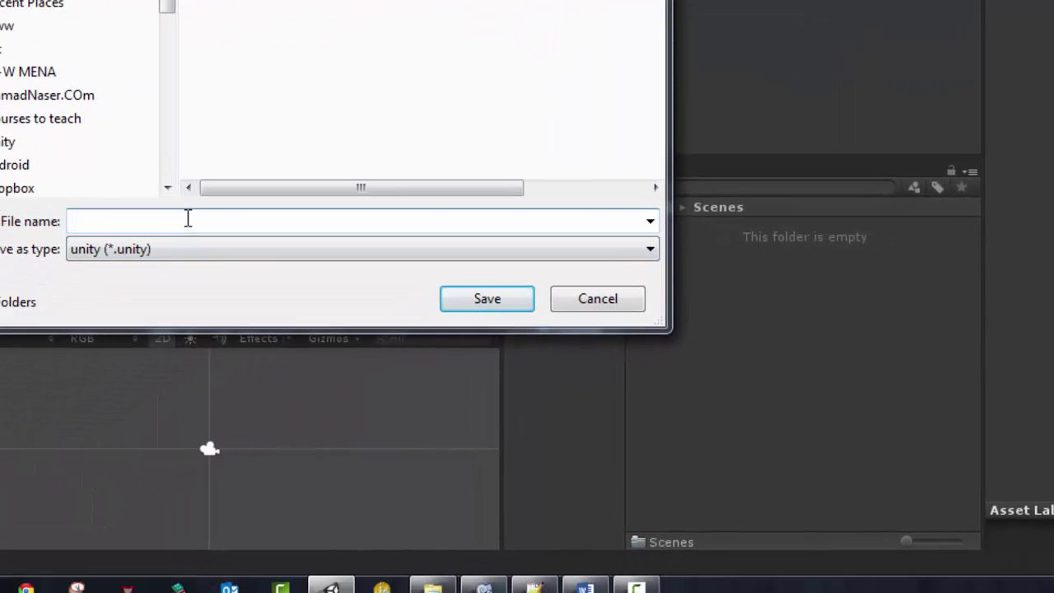
type("level1")
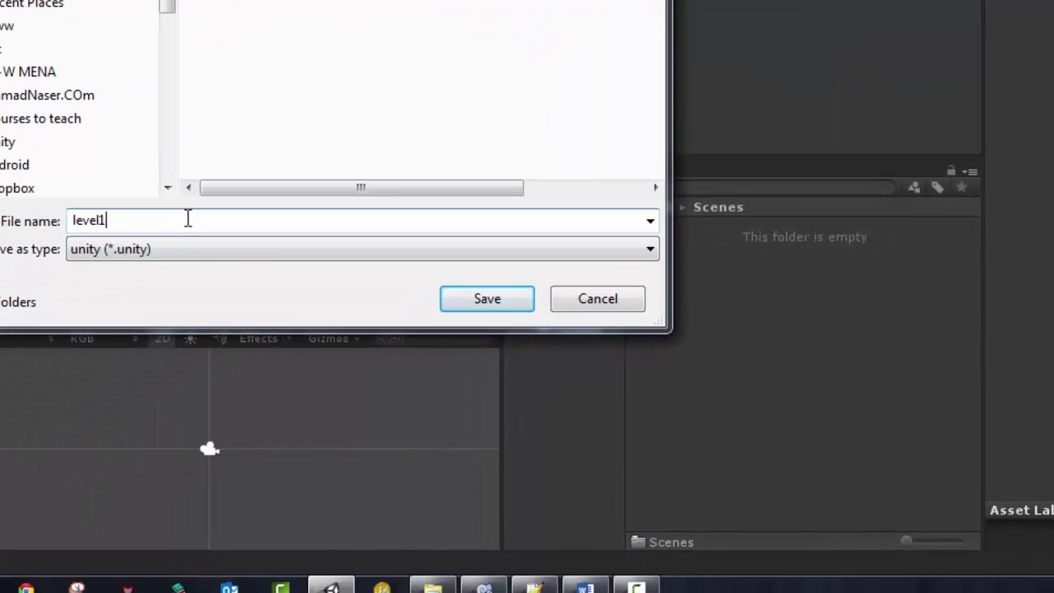
key("Return")
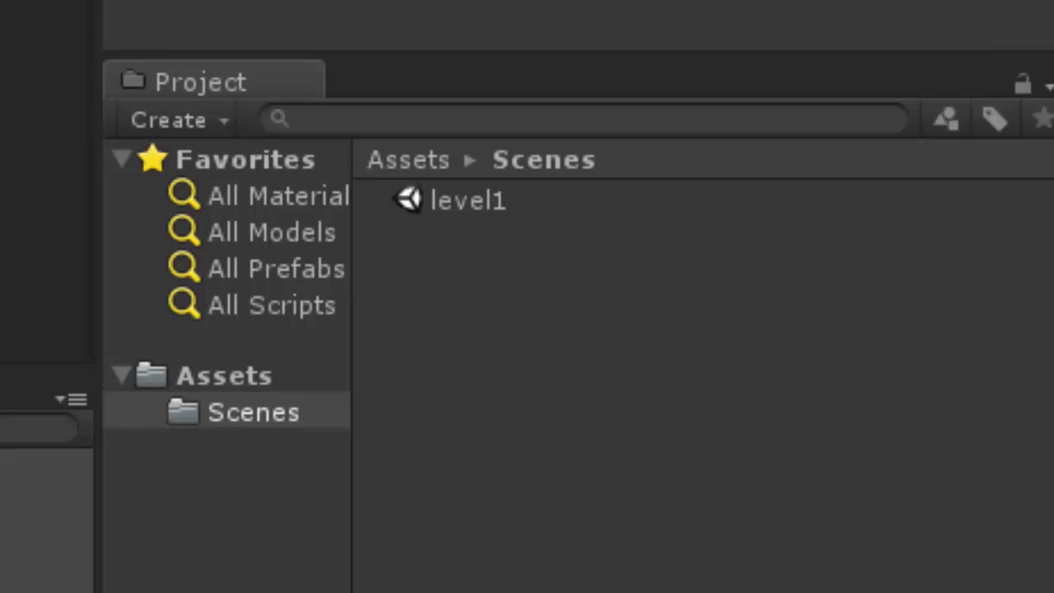
left_click(684, 233)
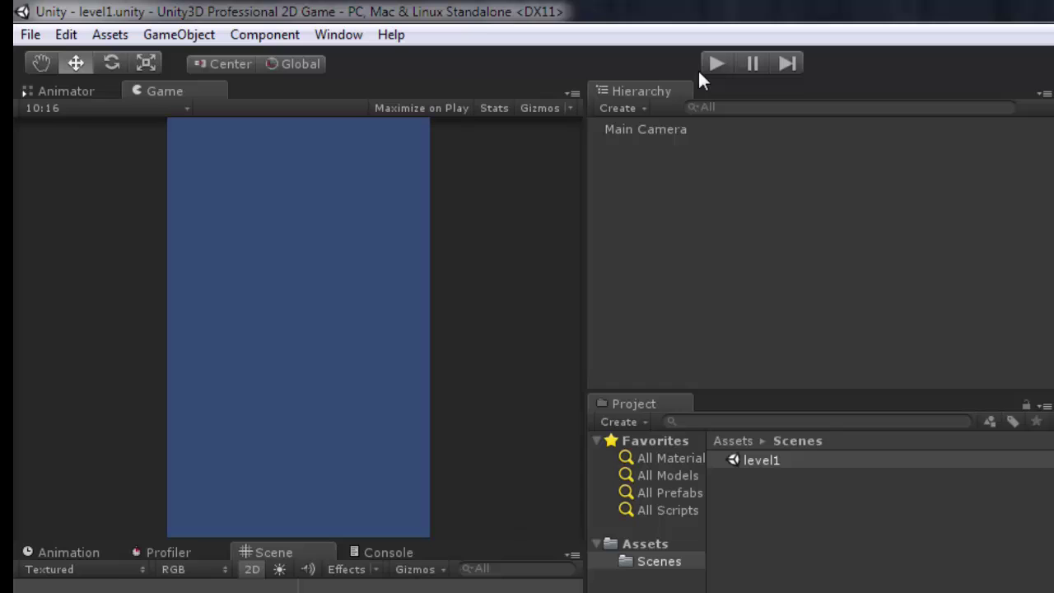
left_click(717, 66)
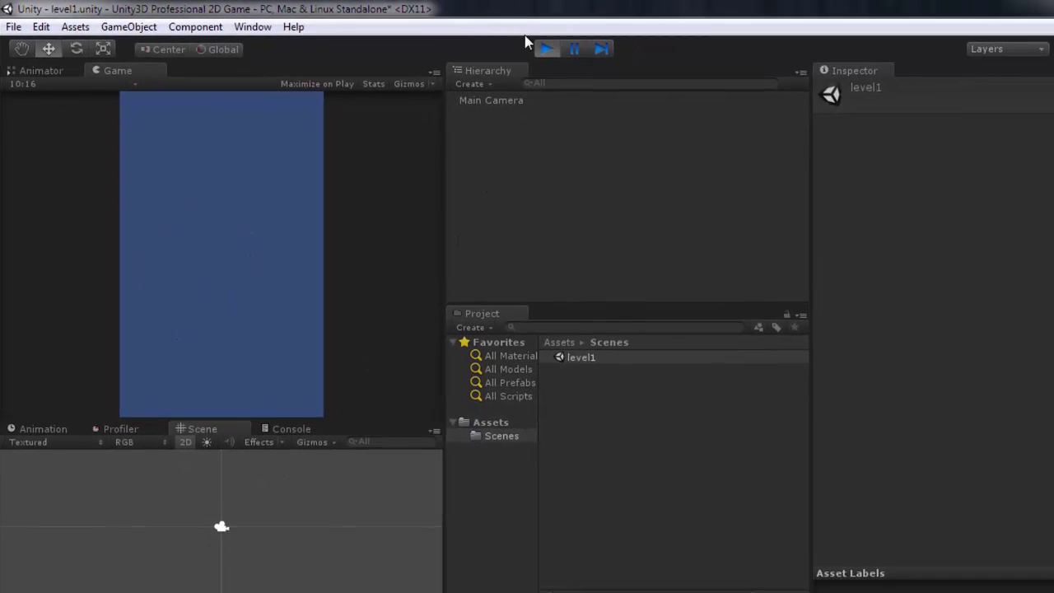
left_click(543, 47)
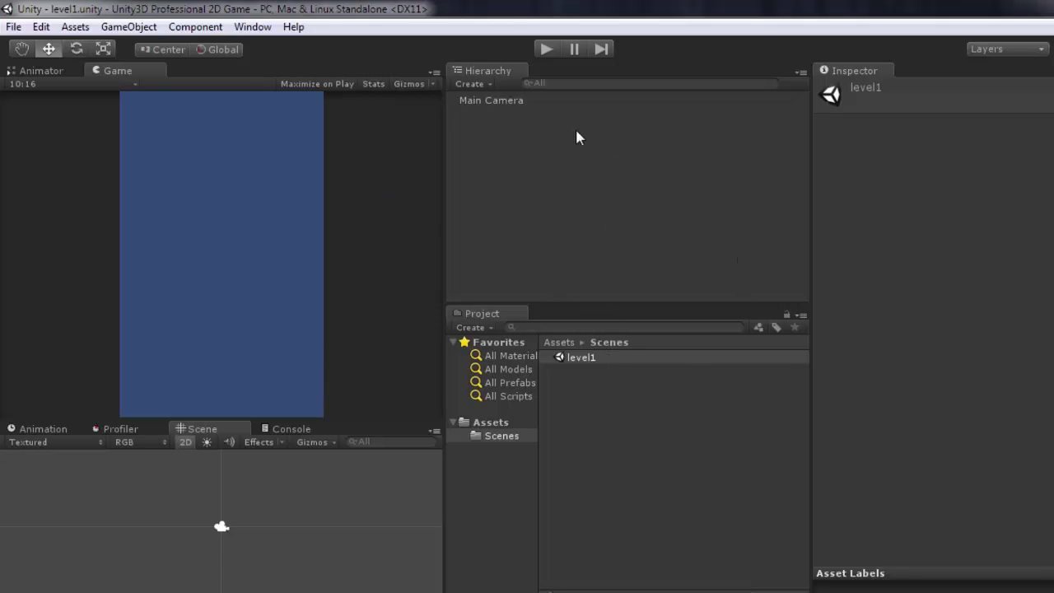
Select the Main Camera to show its Transform and Camera components and its frame in the Scene view
left_click(502, 102)
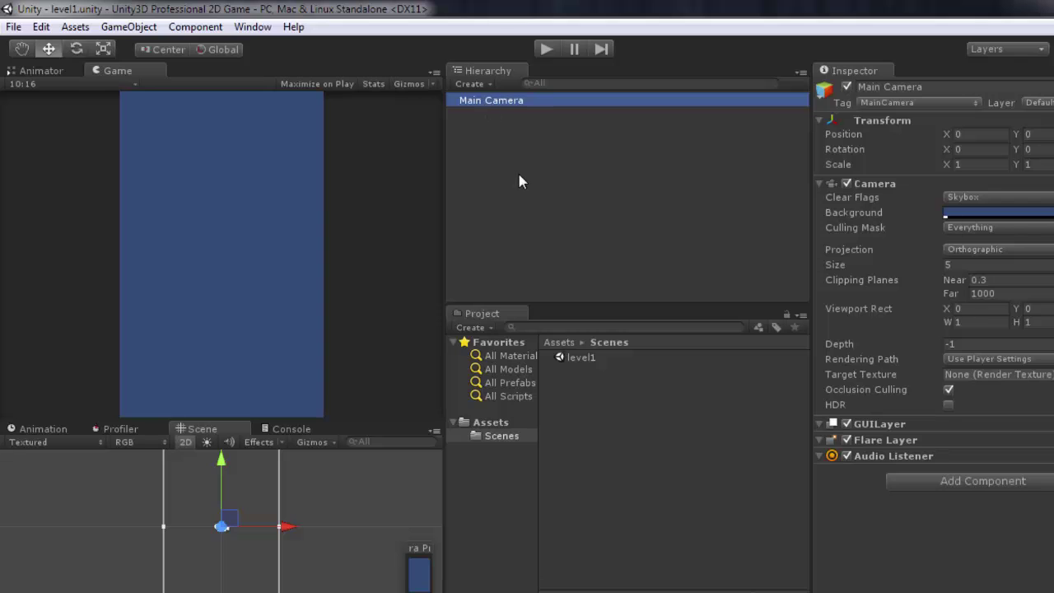
left_click(517, 173)
left_click(501, 101)
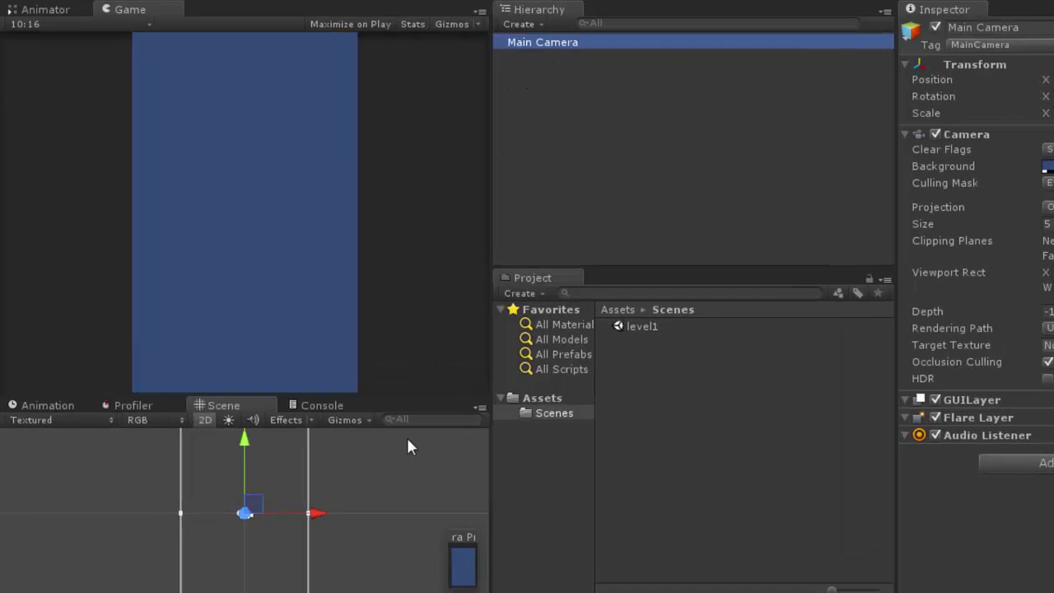
scroll(354, 519, "down", 5)
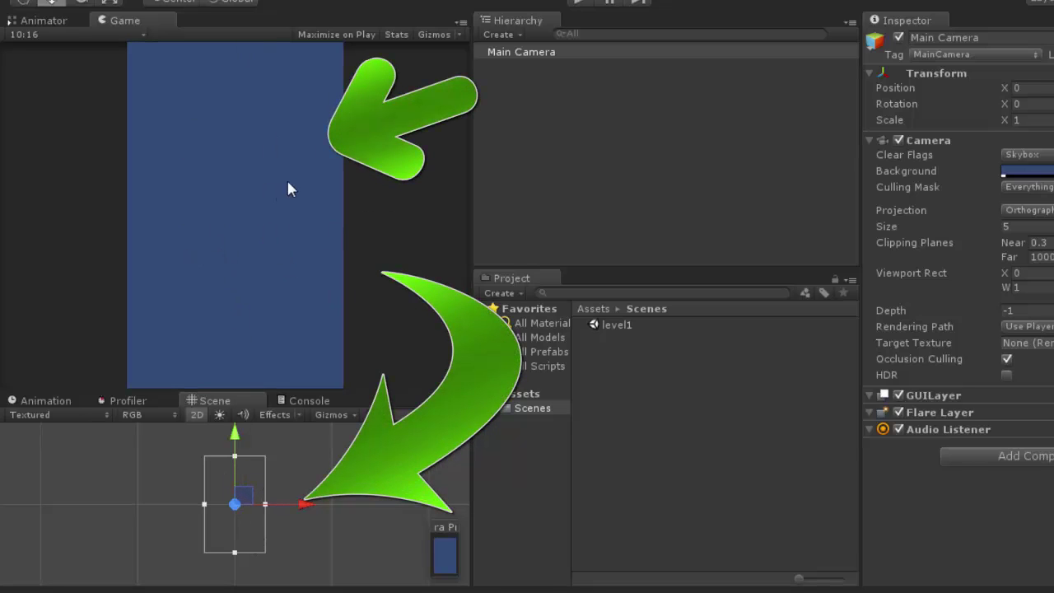
scroll(218, 514, "up", 1)
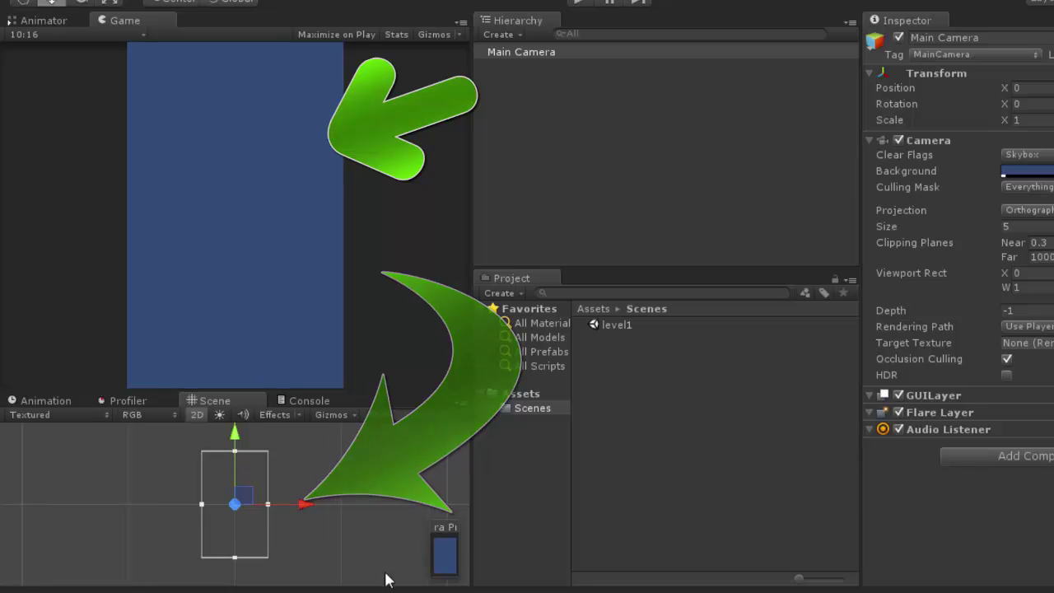
Drag the Main Camera around the Scene view with the Move tool, ending at X 2.990015
left_click(520, 53)
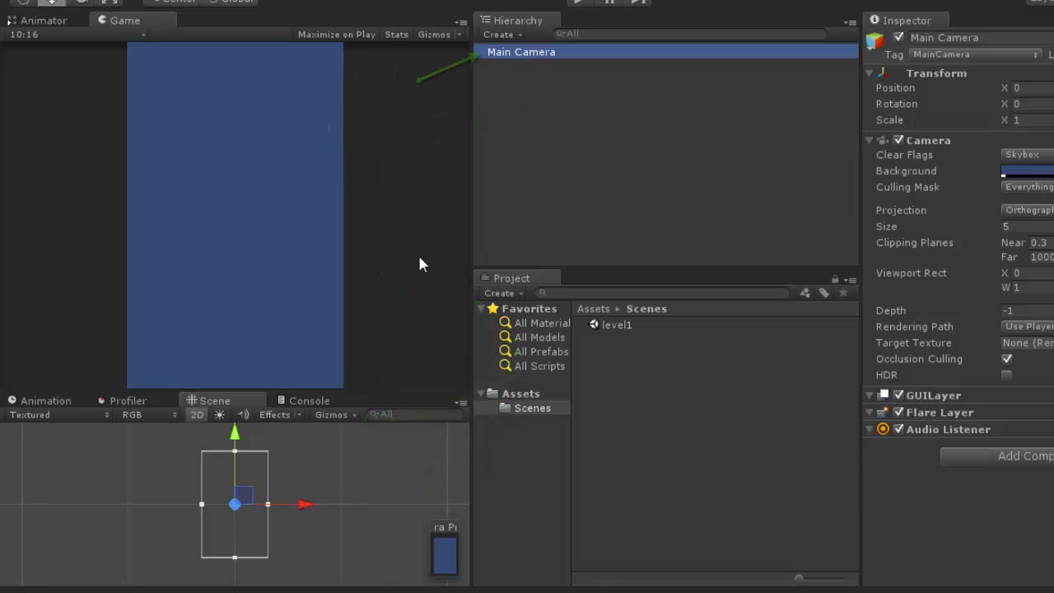
scroll(236, 509, "down", 1)
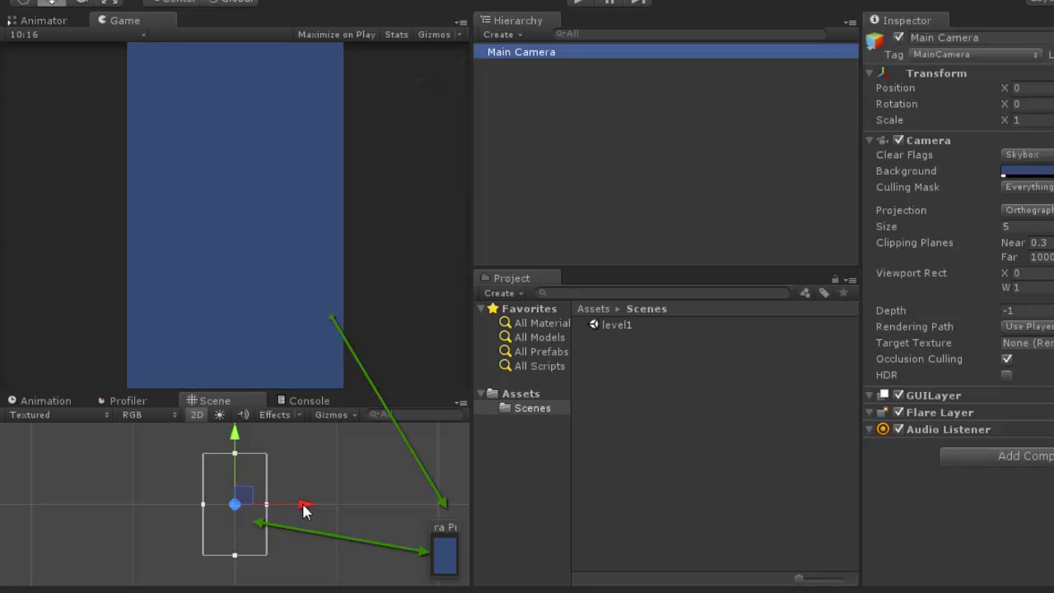
left_click_drag(303, 505, 222, 469)
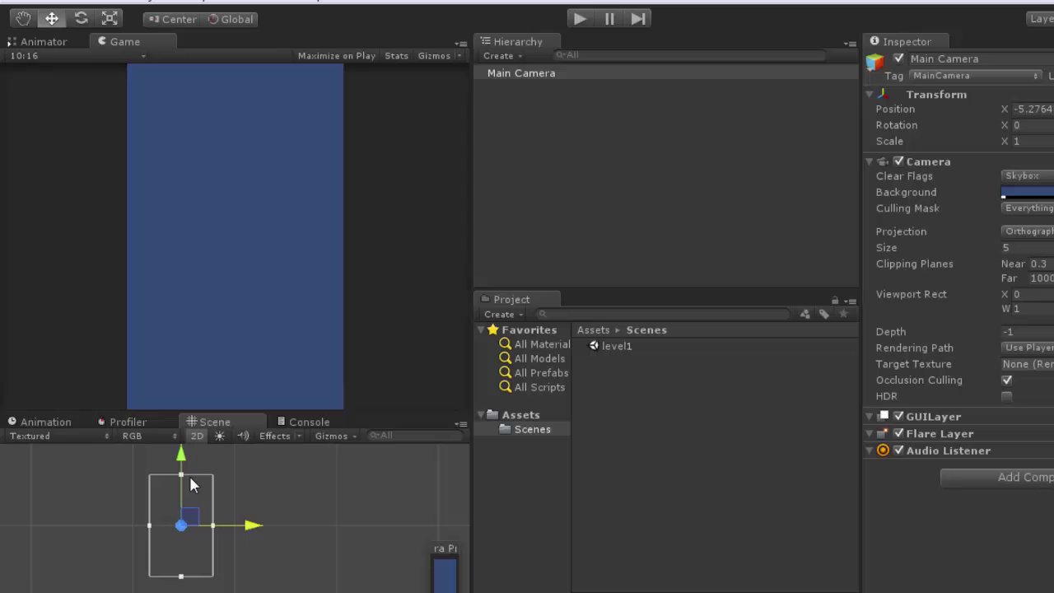
left_click_drag(240, 526, 275, 533)
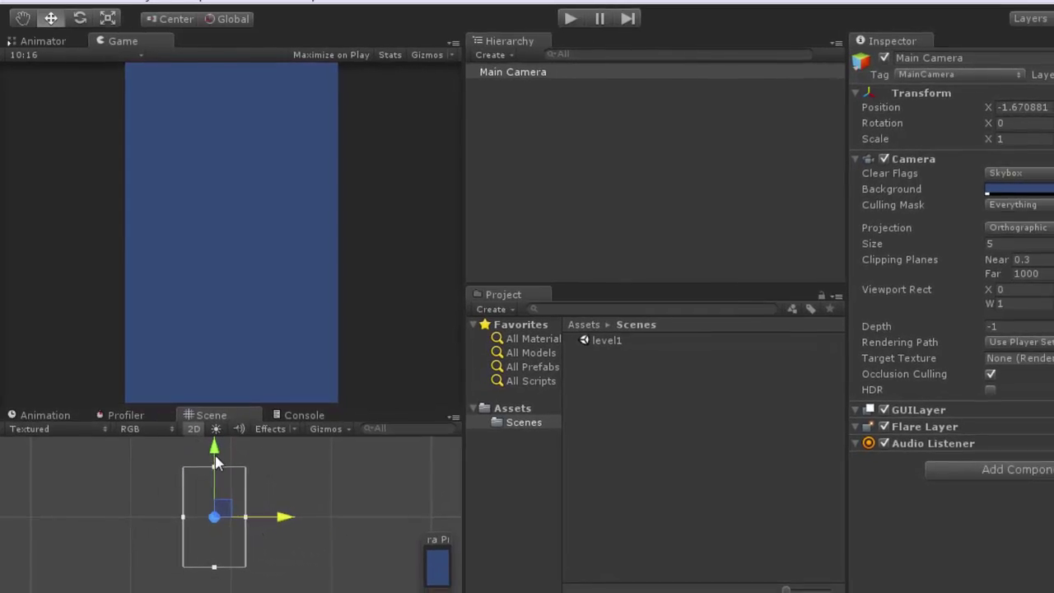
mouse_move(215, 461)
left_mouse_down()
mouse_move(214, 519)
mouse_move(221, 417)
mouse_move(225, 456)
left_mouse_up()
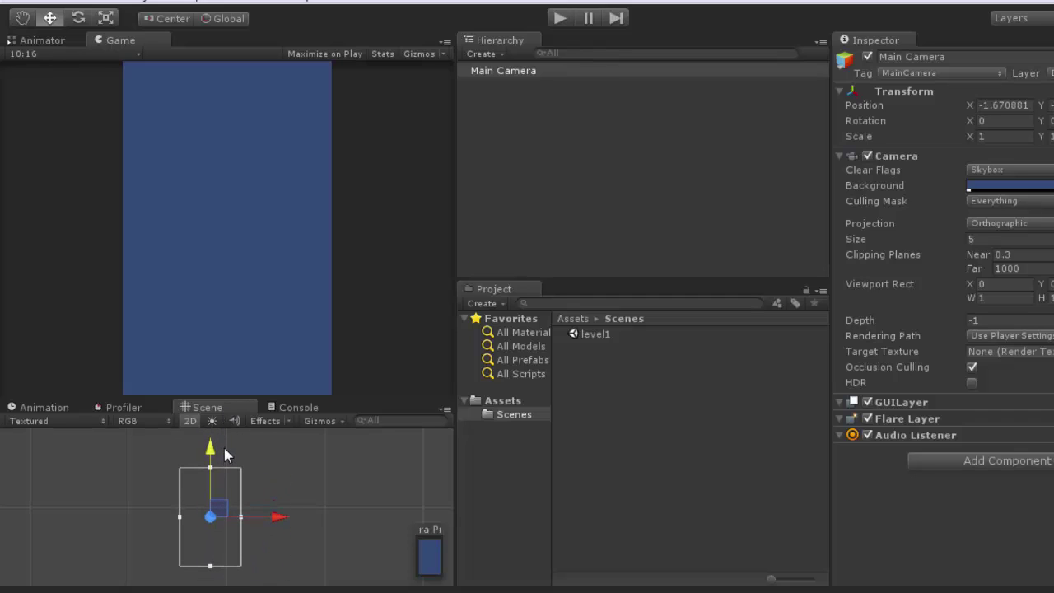
mouse_move(283, 516)
left_mouse_down()
mouse_move(344, 514)
mouse_move(240, 514)
mouse_move(335, 533)
mouse_move(160, 534)
mouse_move(313, 534)
left_mouse_up()
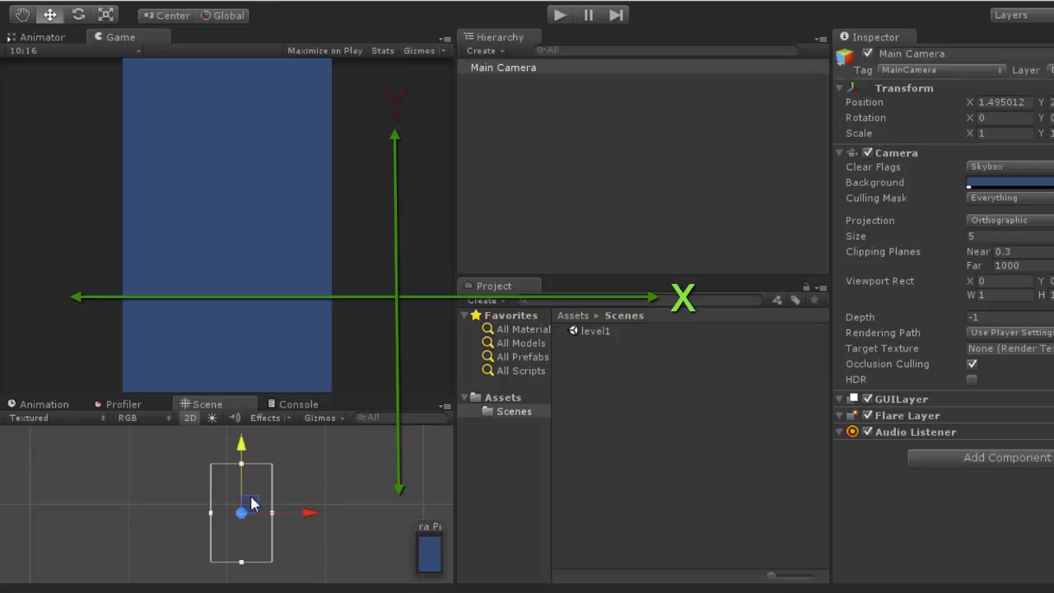
mouse_move(241, 446)
left_mouse_down()
mouse_move(247, 399)
mouse_move(344, 539)
mouse_move(239, 536)
mouse_move(386, 531)
mouse_move(236, 538)
mouse_move(329, 538)
left_mouse_up()
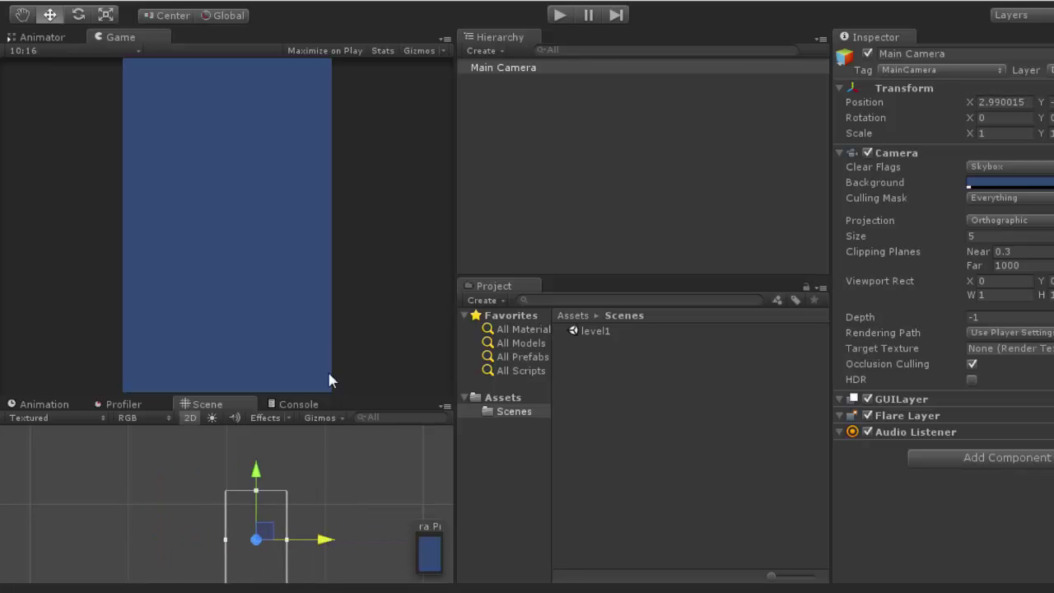
Set the Main Camera's Transform Position X and Y both to 0
left_click(981, 102)
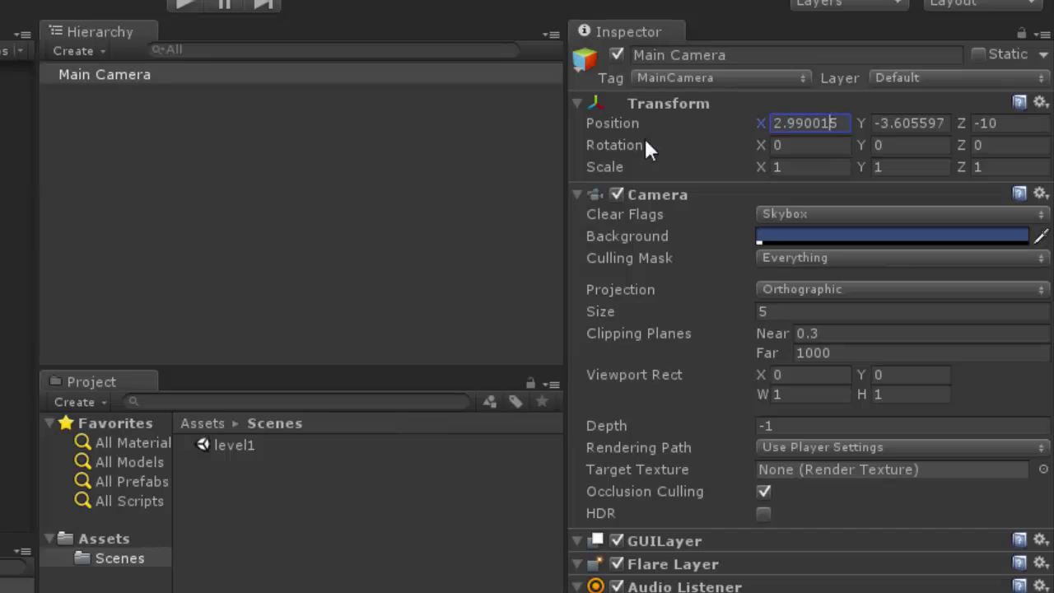
double_click(827, 124)
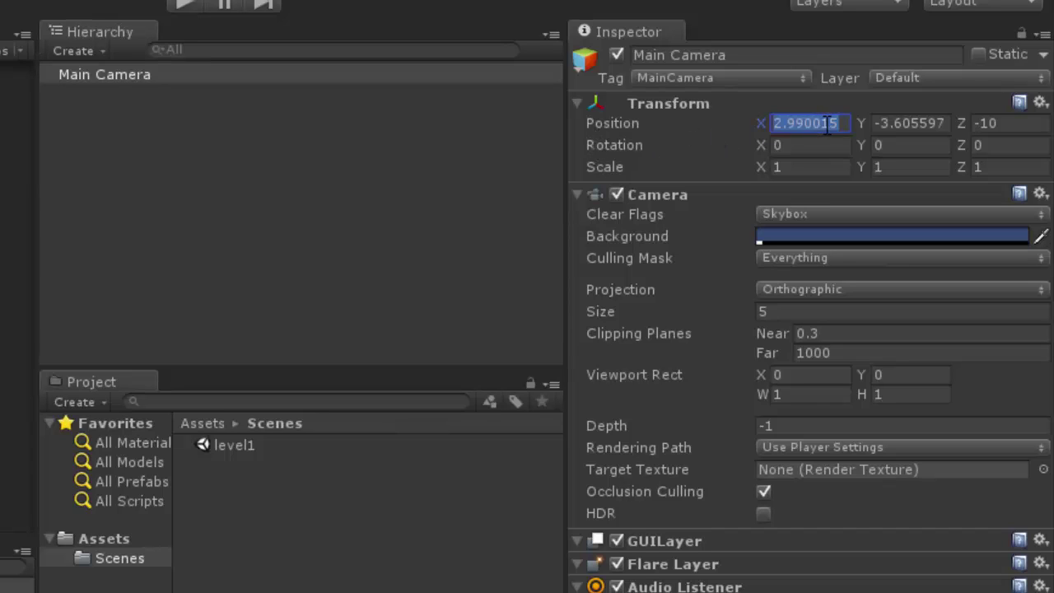
type("0")
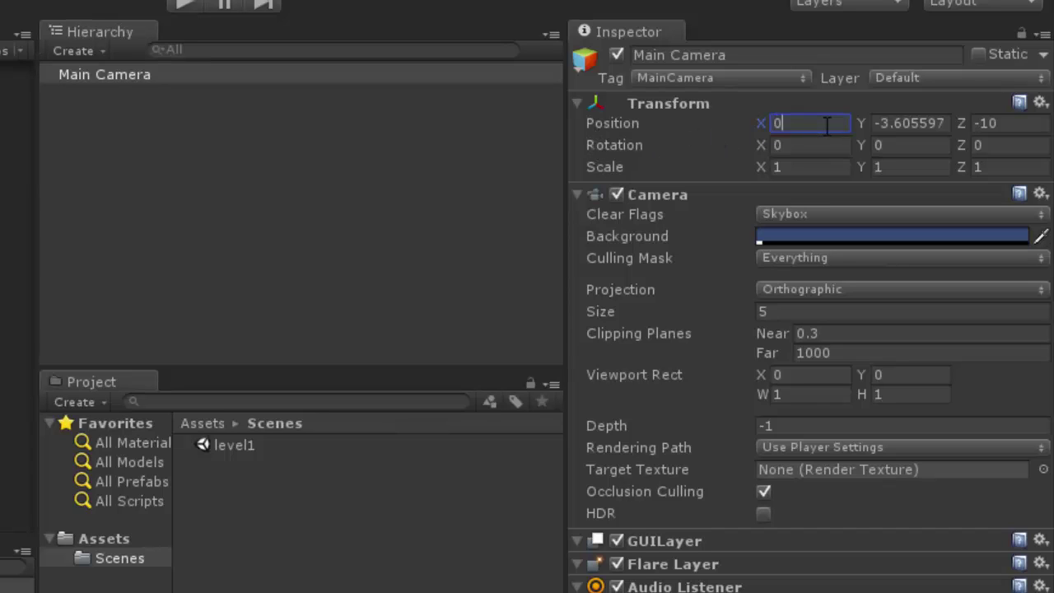
double_click(917, 127)
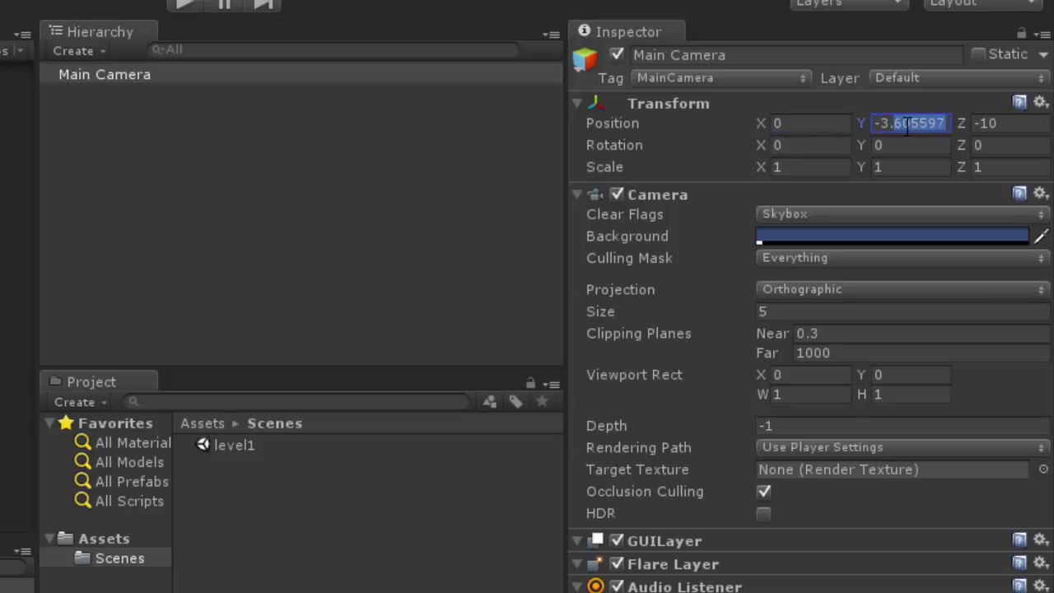
triple_click(908, 123)
type("0")
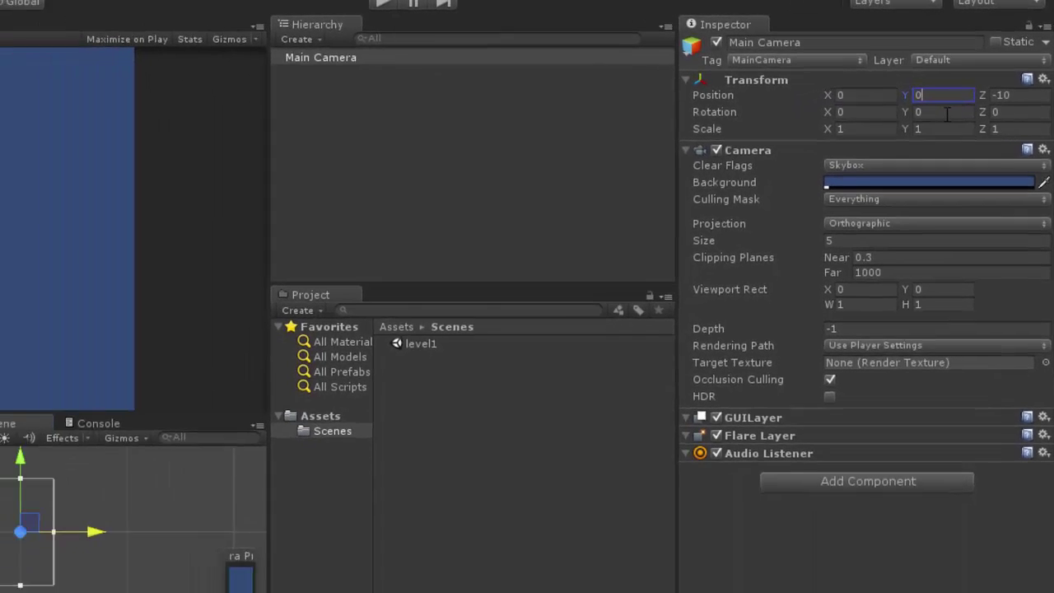
left_click(983, 105)
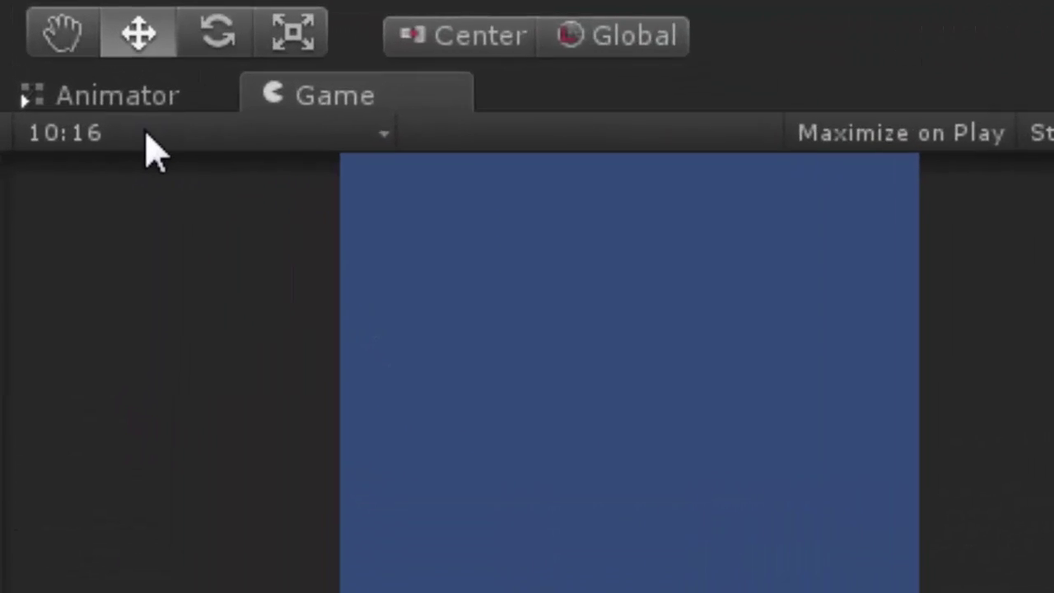
left_click(47, 46)
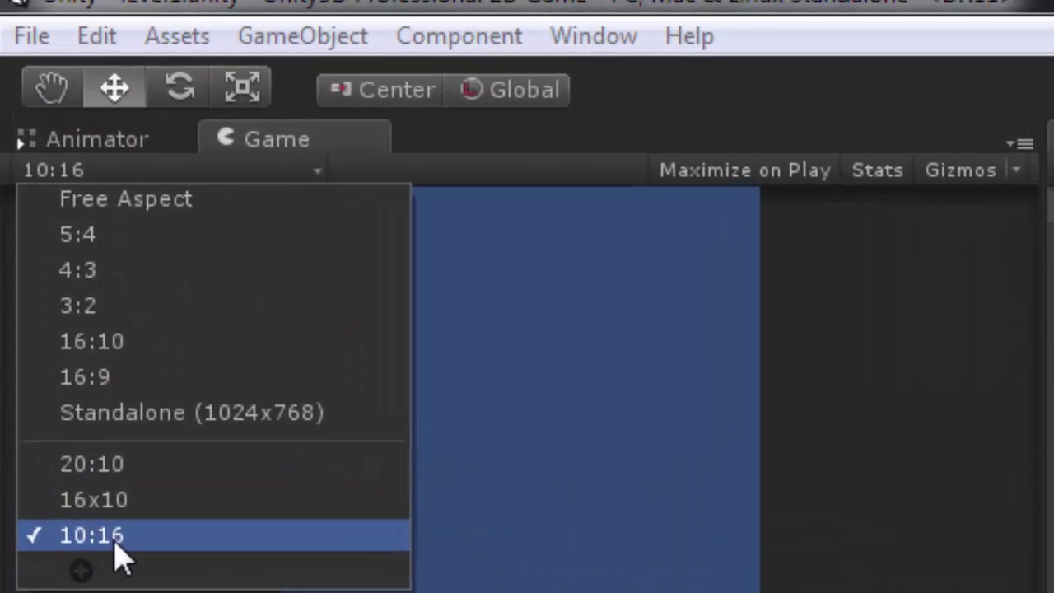
left_click(115, 545)
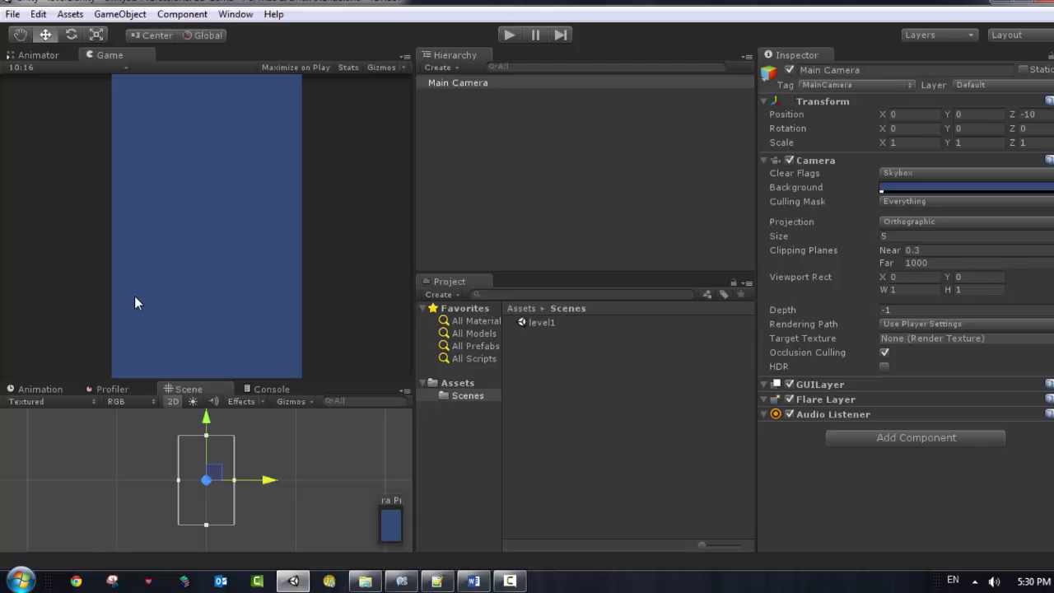
left_click(38, 68)
left_click(48, 91)
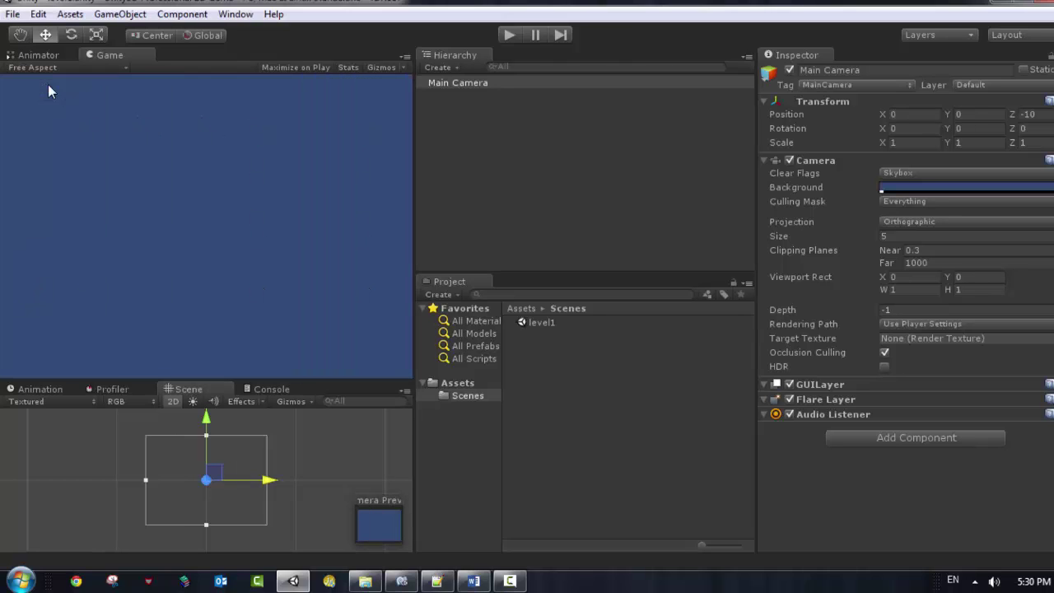
left_click(49, 67)
left_click(46, 204)
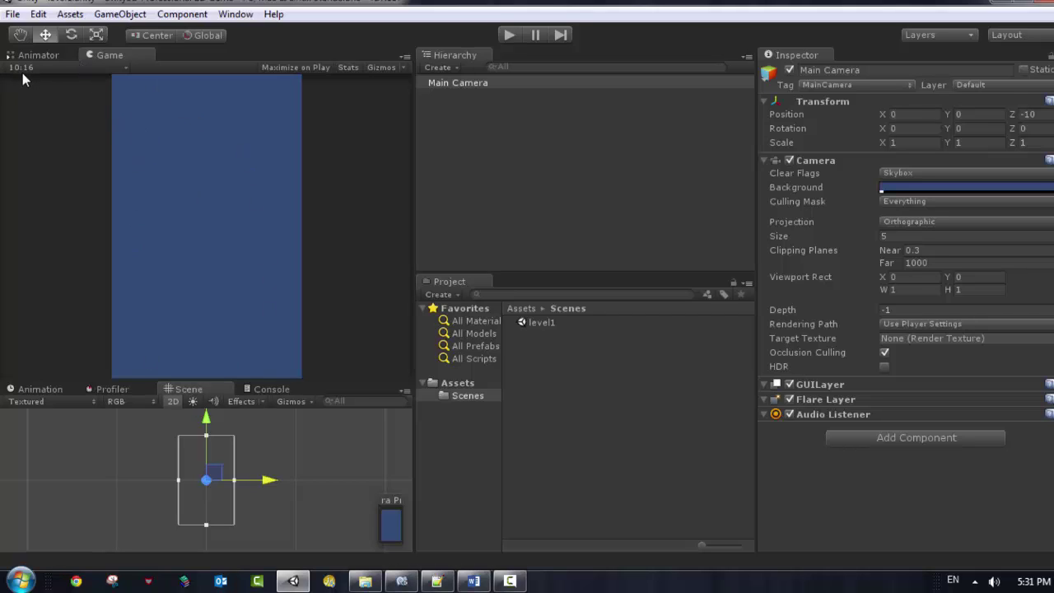
Save the scene, then create a 'Sprites' folder inside Assets
left_click(13, 17)
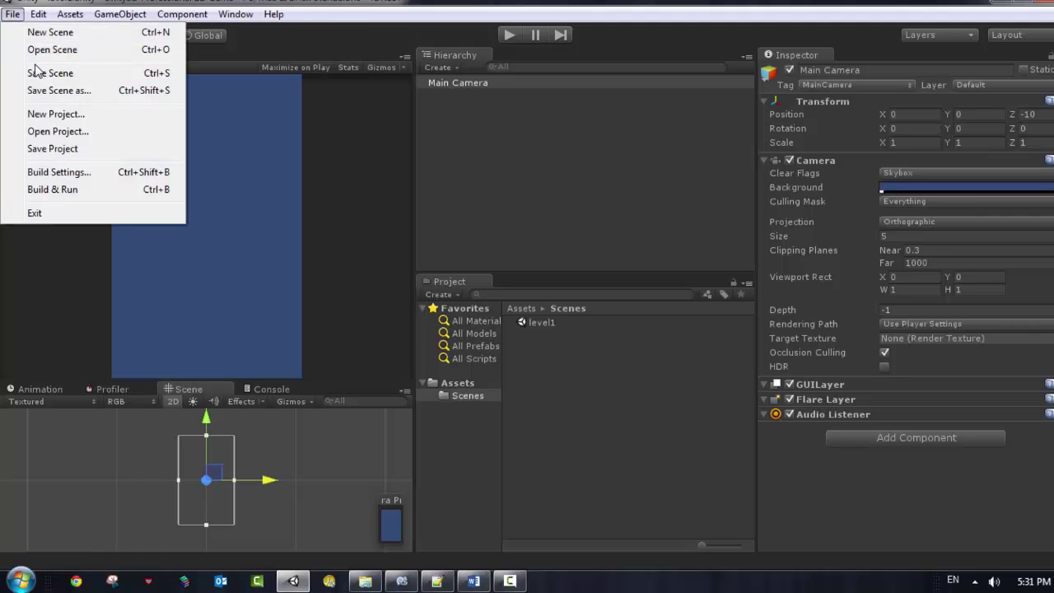
left_click(42, 73)
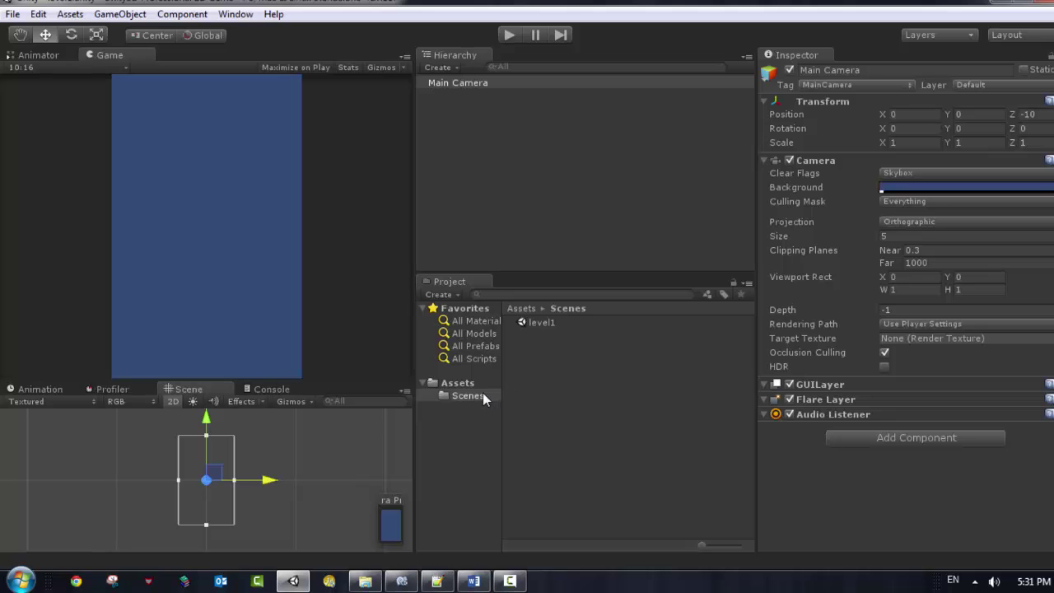
right_click(457, 383)
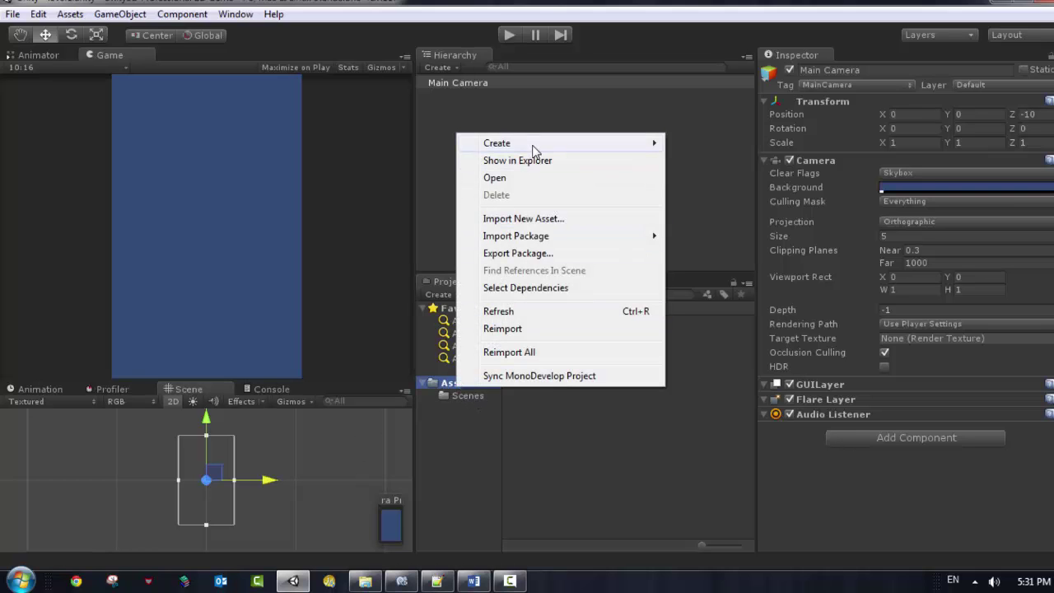
mouse_move(535, 152)
left_click(730, 147)
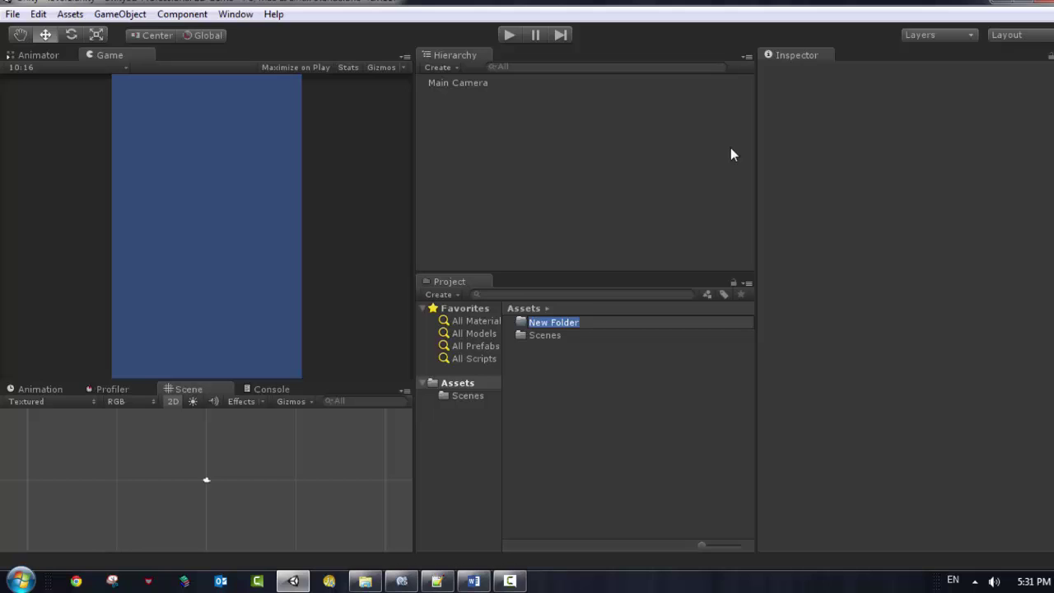
type("Sprites")
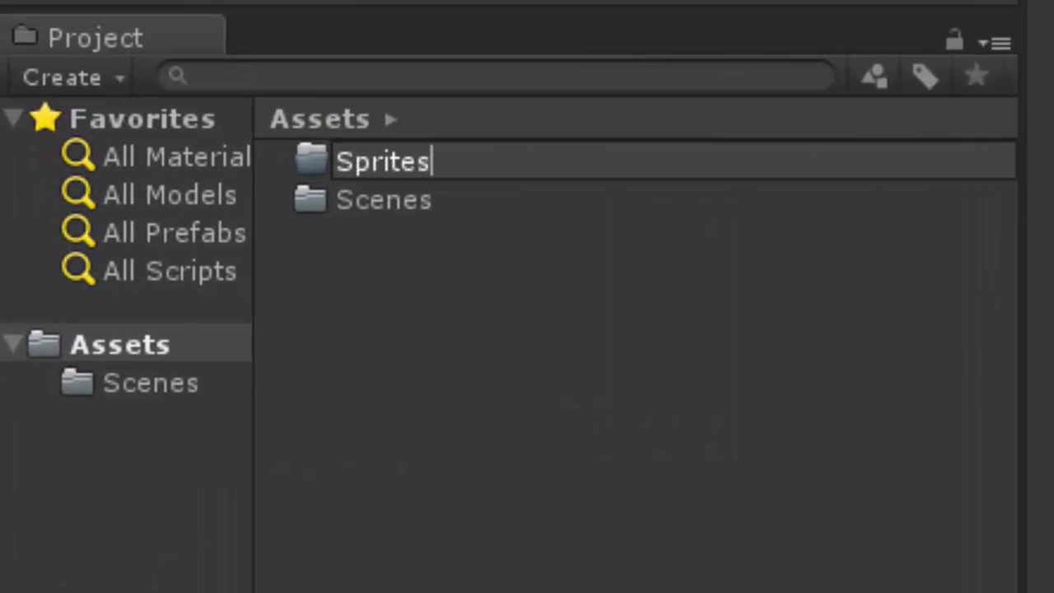
key("Return")
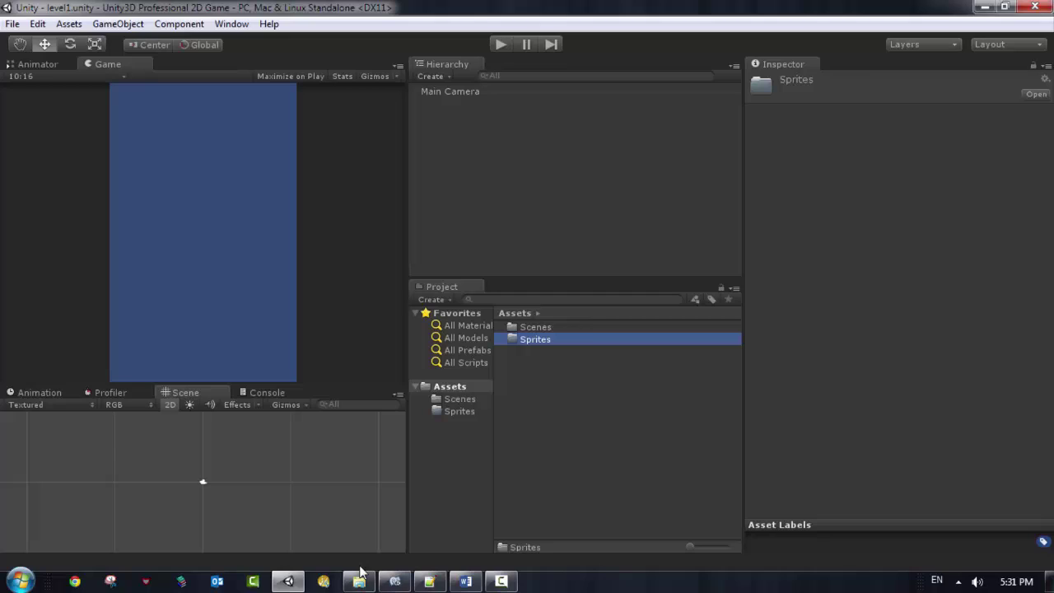
left_click(360, 584)
double_click(310, 183)
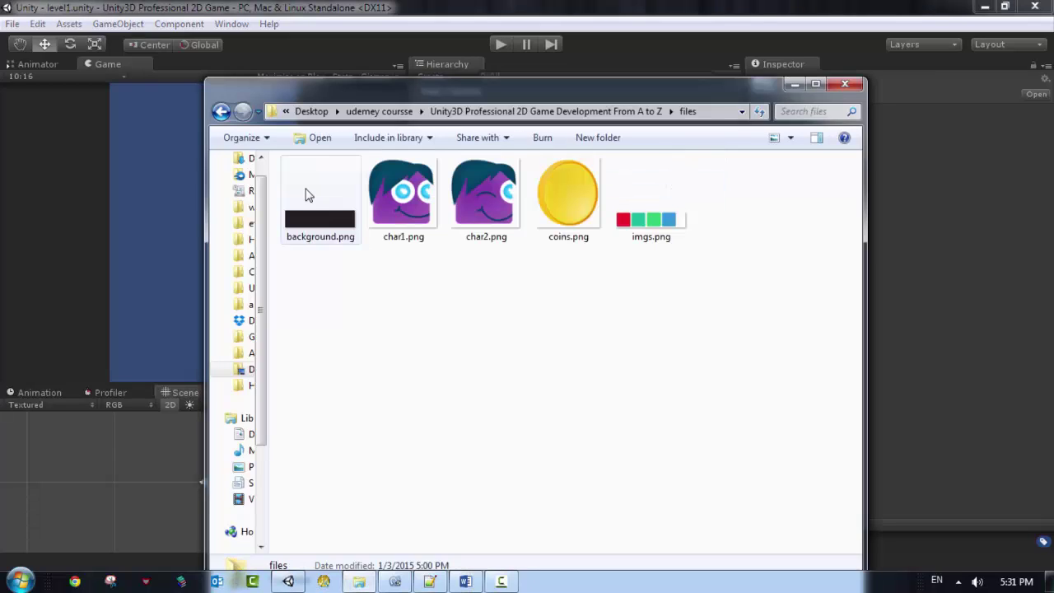
left_click_drag(502, 306, 428, 173)
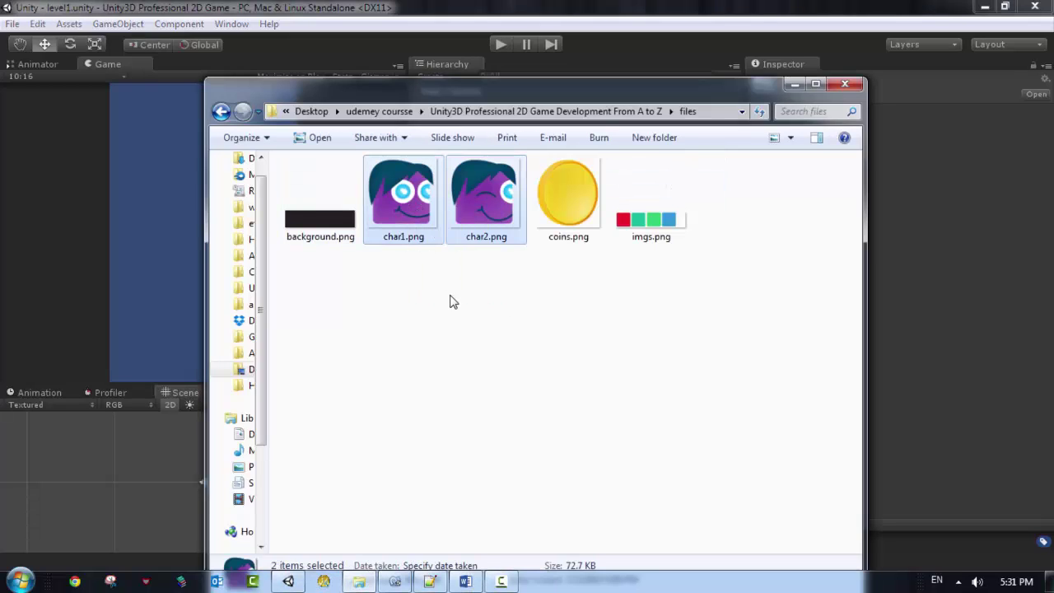
left_click(452, 301)
left_click(396, 204)
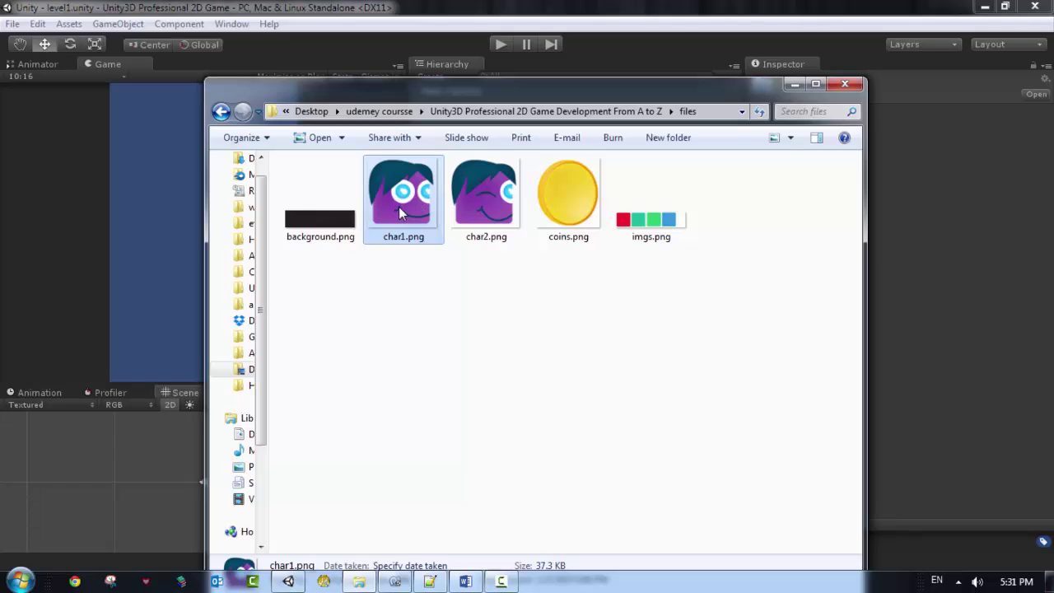
key("Right")
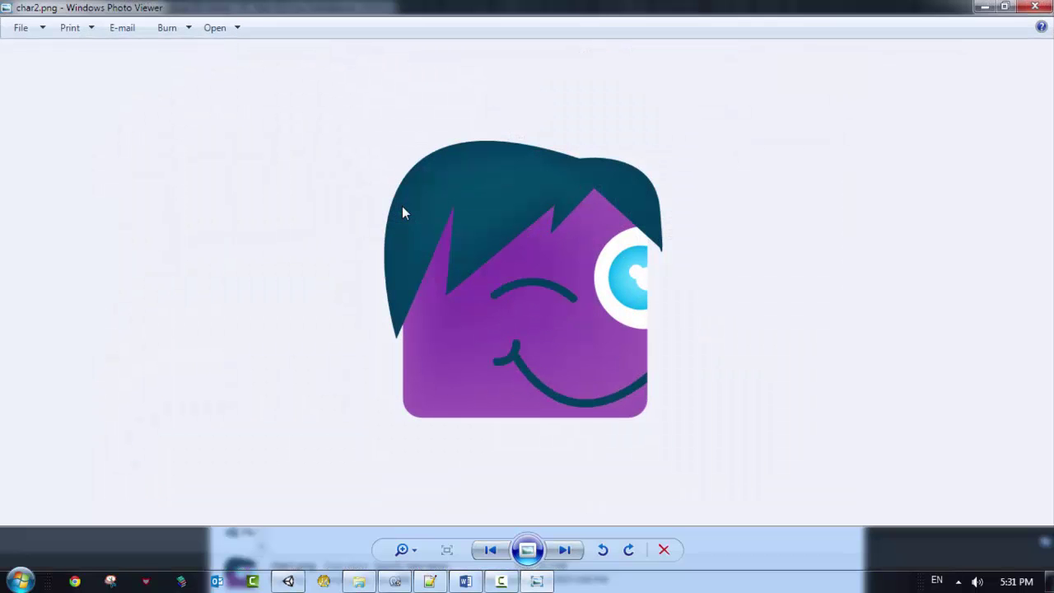
key("Left")
key("Right")
key("Left")
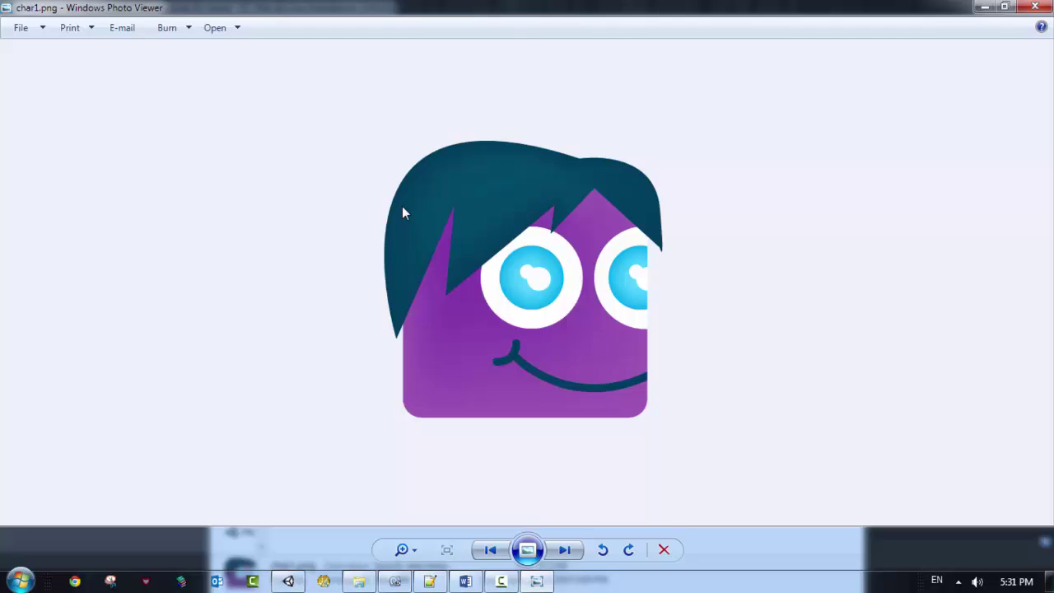
key("Right")
key("Left")
left_click(1035, 7)
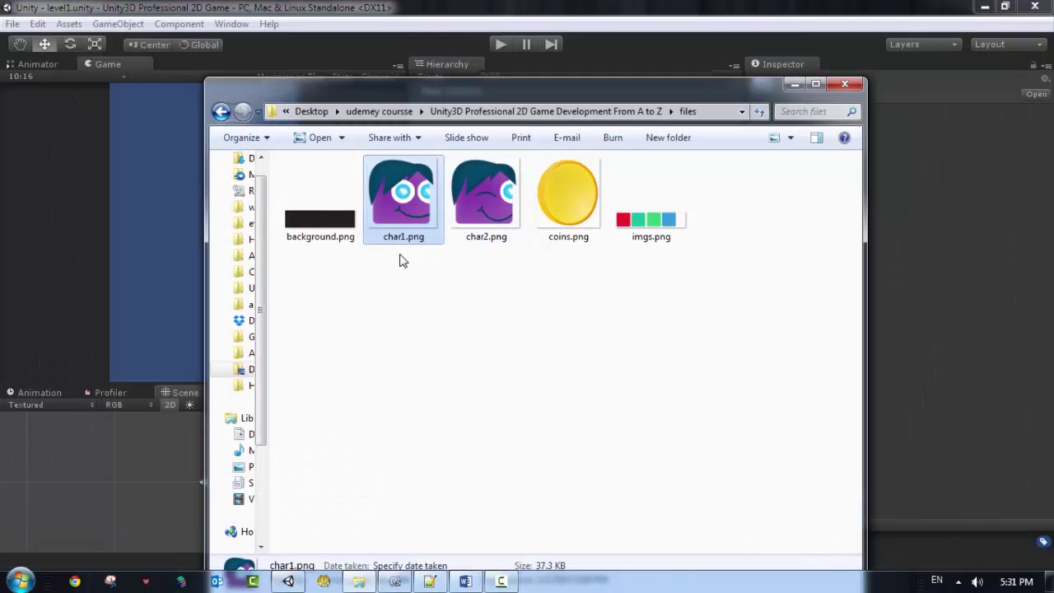
double_click(320, 227)
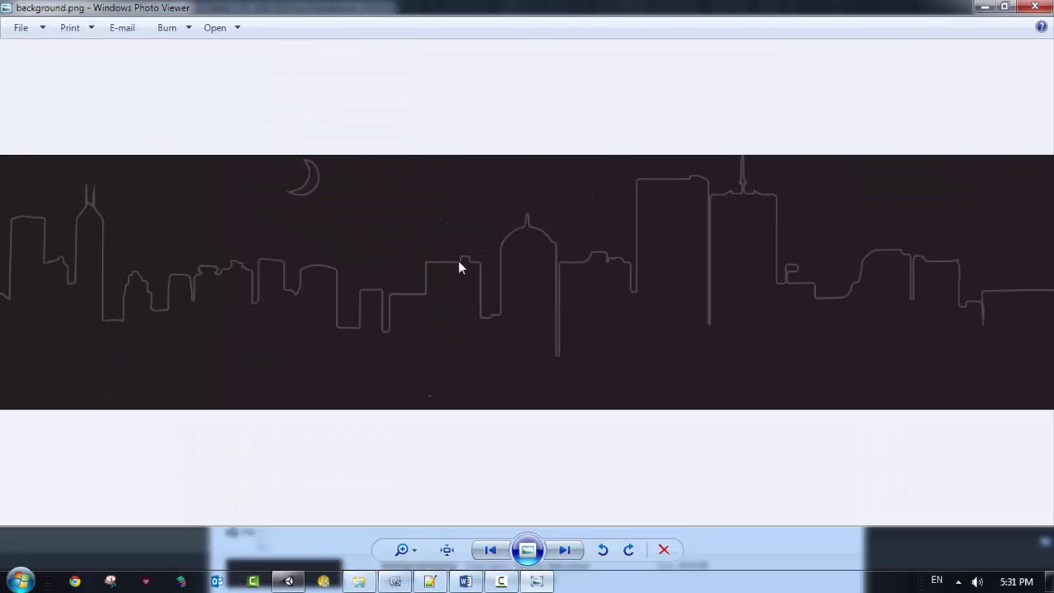
left_click(1034, 6)
double_click(564, 213)
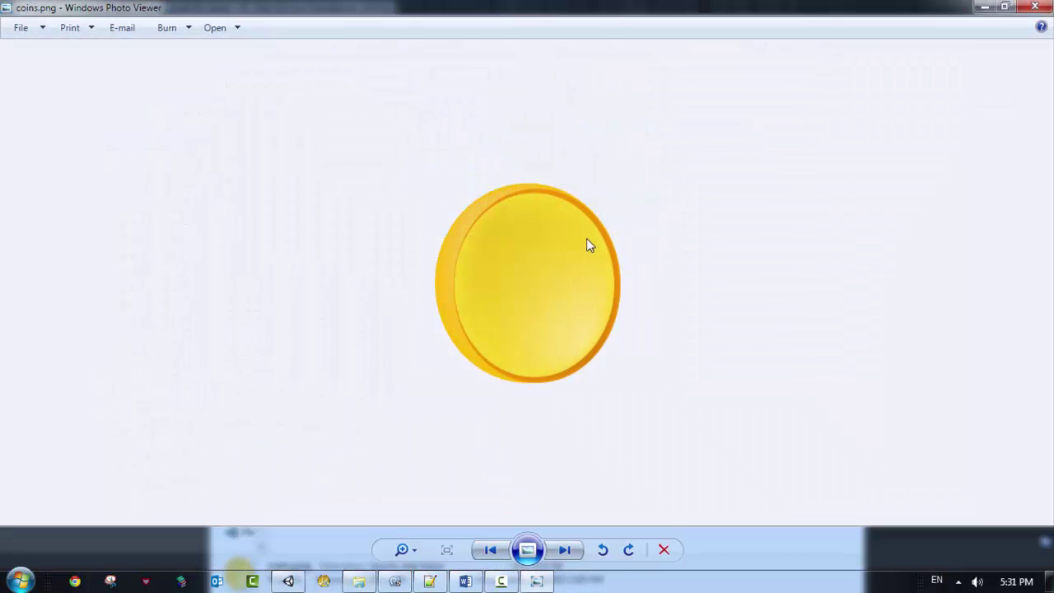
left_click(1035, 7)
double_click(648, 228)
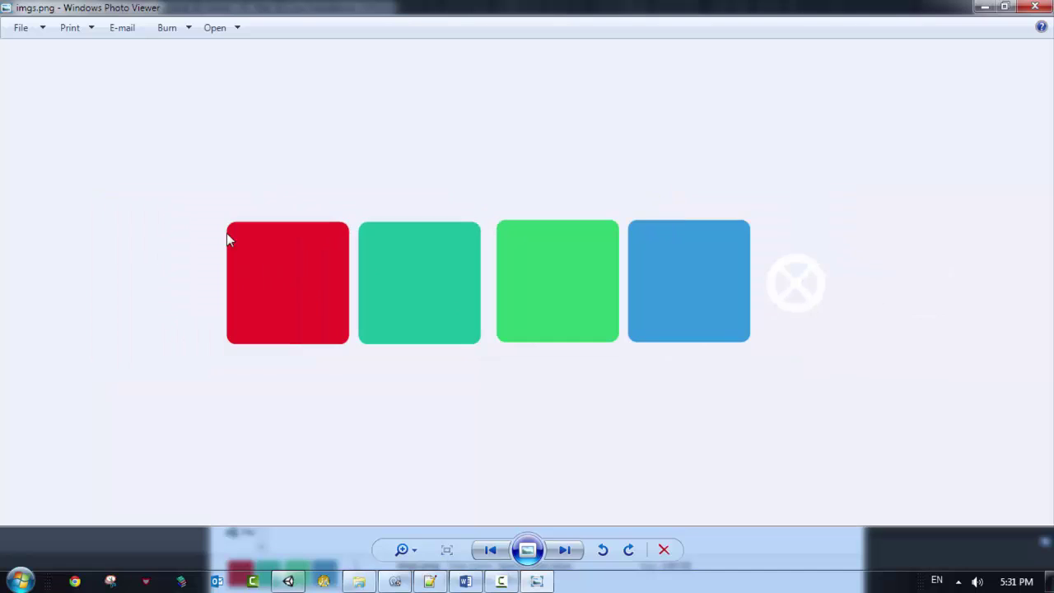
left_click(1030, 8)
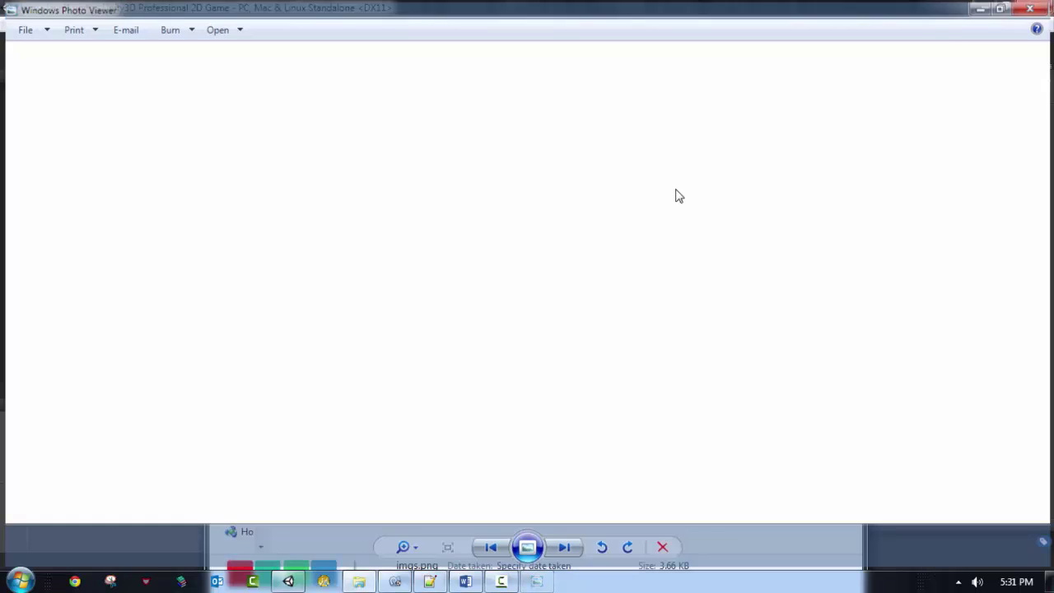
Drag the five PNGs (background, char1, char2, coins, imgs) from Explorer into Assets/Sprites
left_click_drag(708, 282, 313, 218)
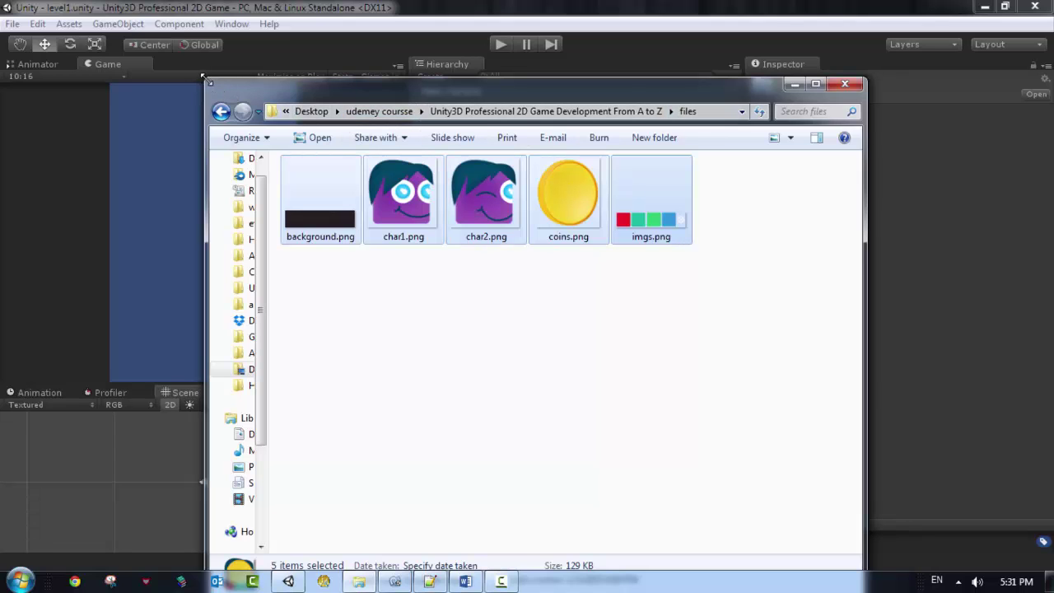
left_click_drag(202, 77, 578, 174)
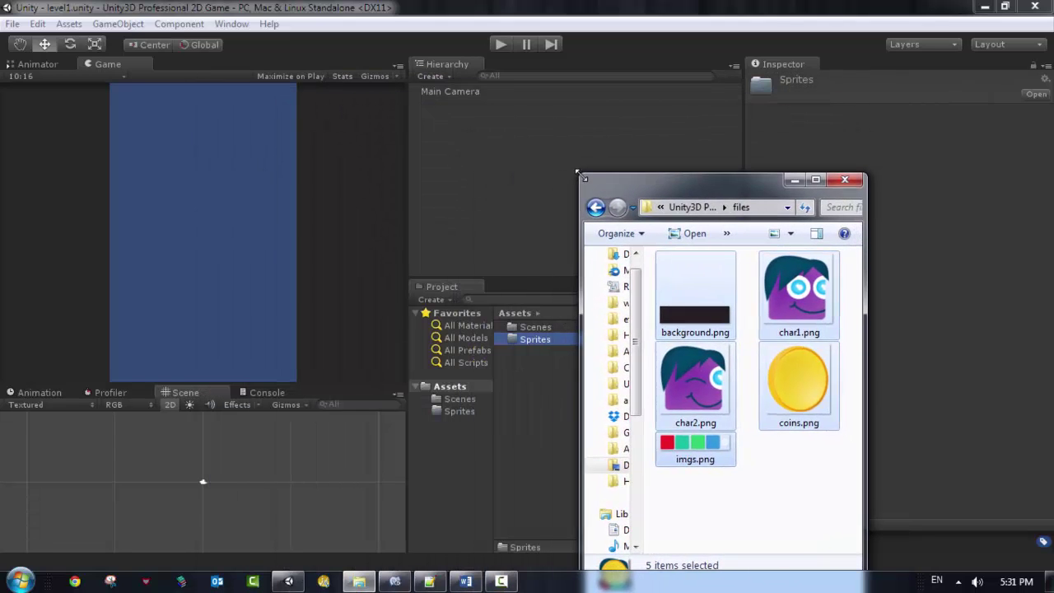
left_click_drag(722, 333, 525, 337)
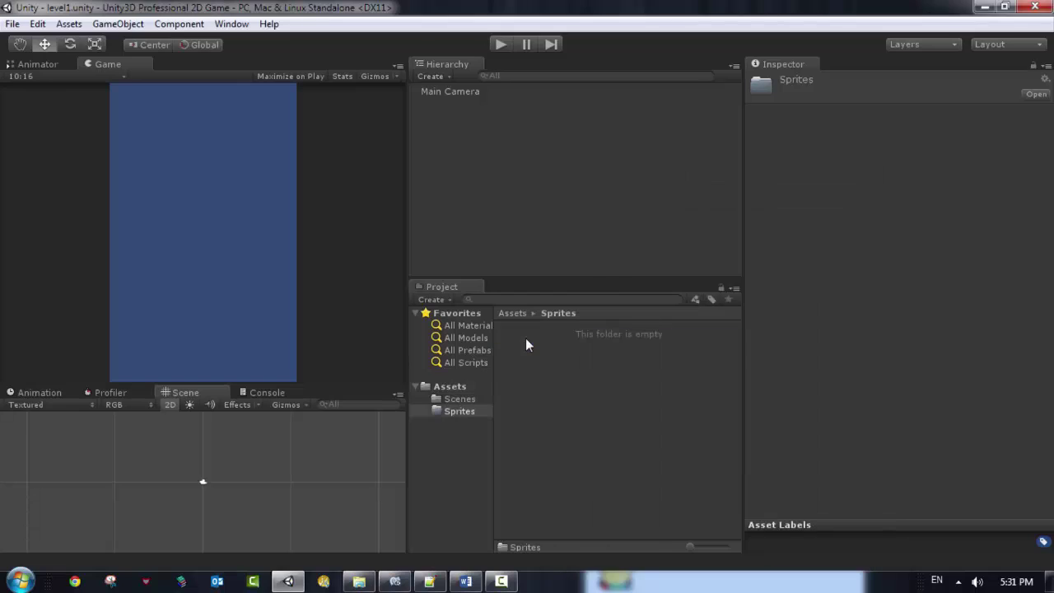
left_click(359, 580)
left_click(739, 423)
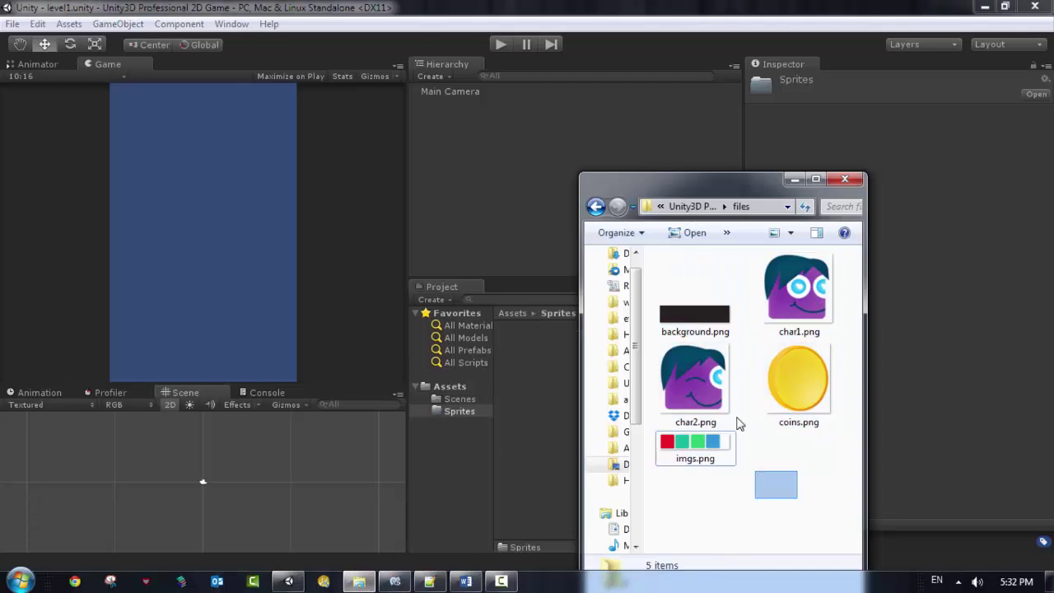
mouse_move(738, 423)
left_mouse_down()
mouse_move(698, 284)
mouse_move(589, 359)
mouse_move(531, 377)
left_mouse_up()
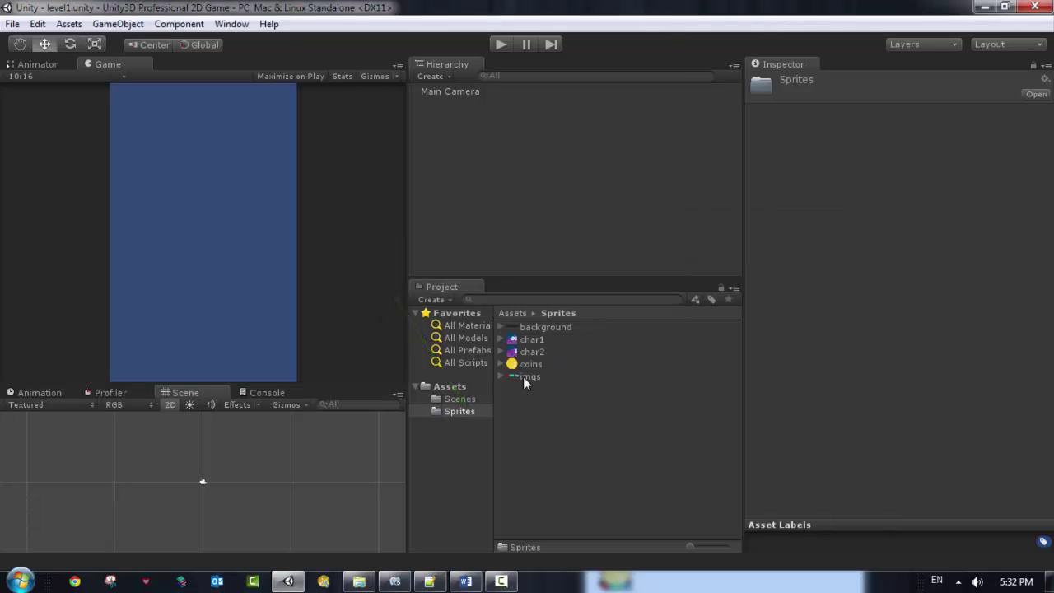
Preview the import settings of the imgs, char2 and background sprites
left_click(522, 377)
left_click(526, 354)
left_click(530, 327)
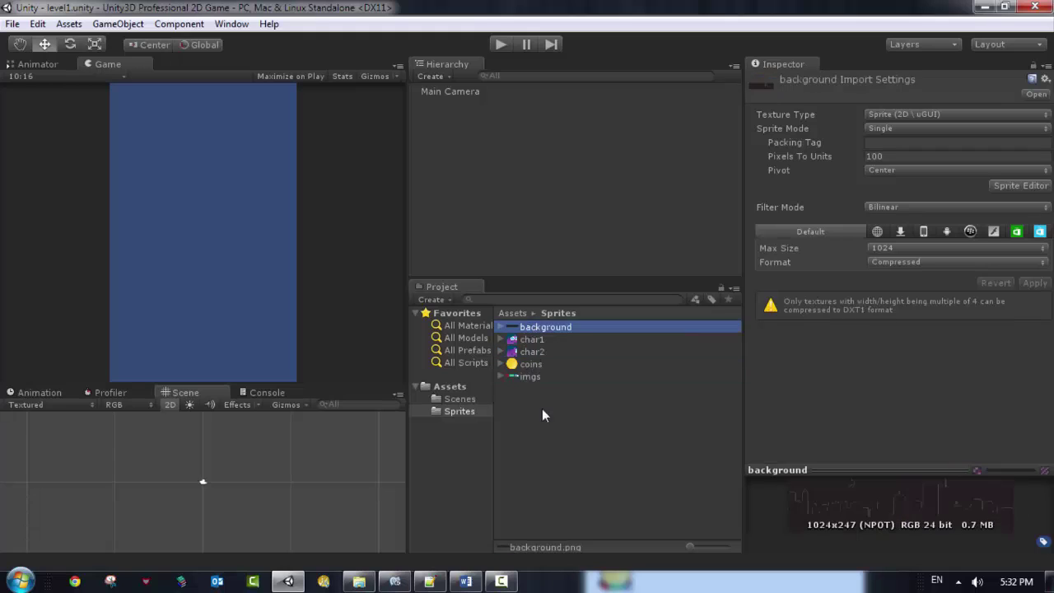
left_click(542, 408)
left_click(530, 375)
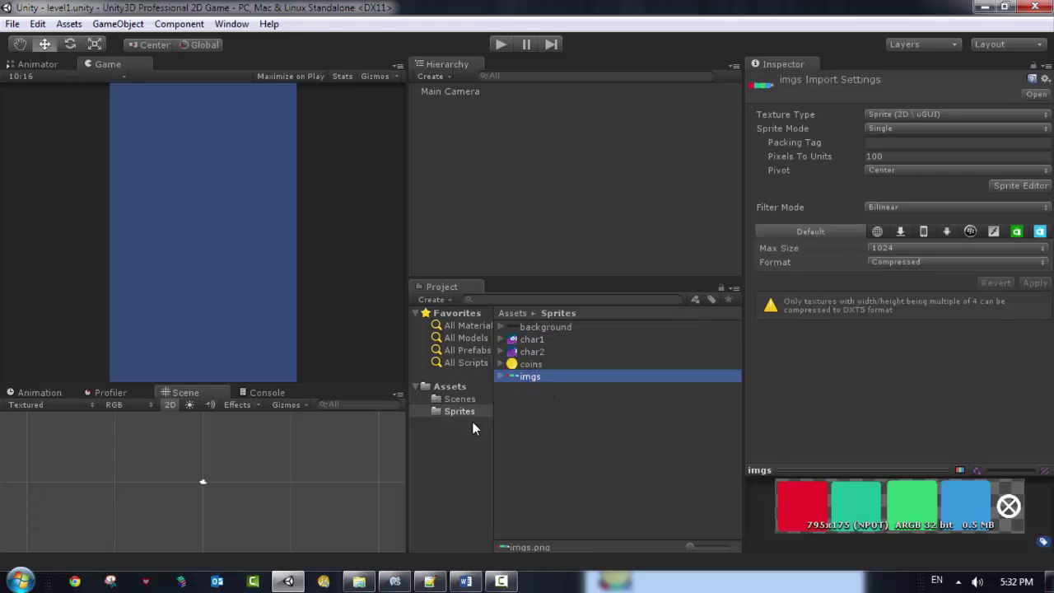
left_click(554, 408)
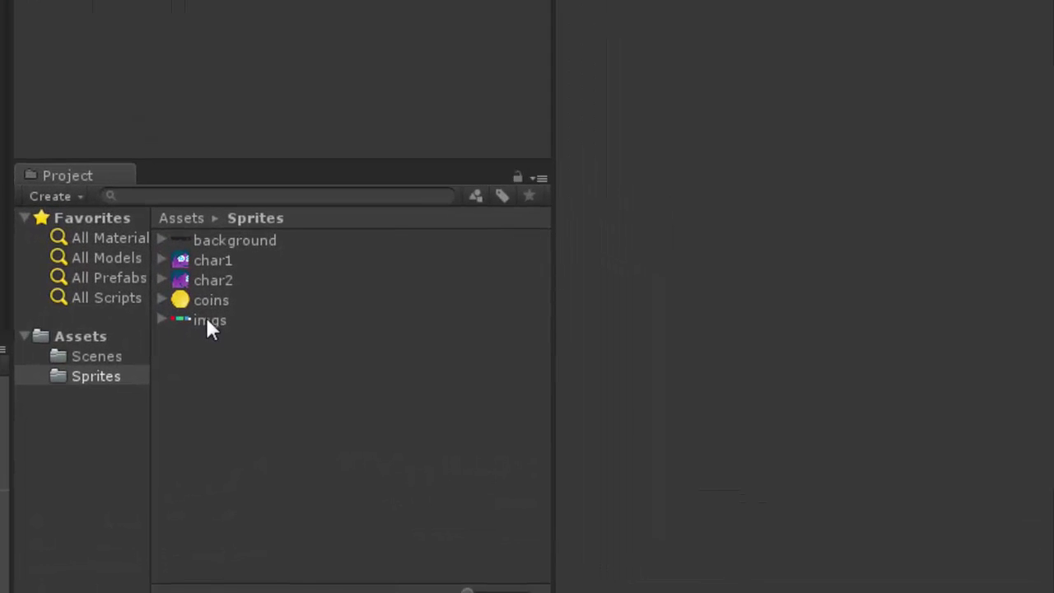
Select all five sprites, set their texture Format to Truecolor and apply the import settings
left_click(205, 317)
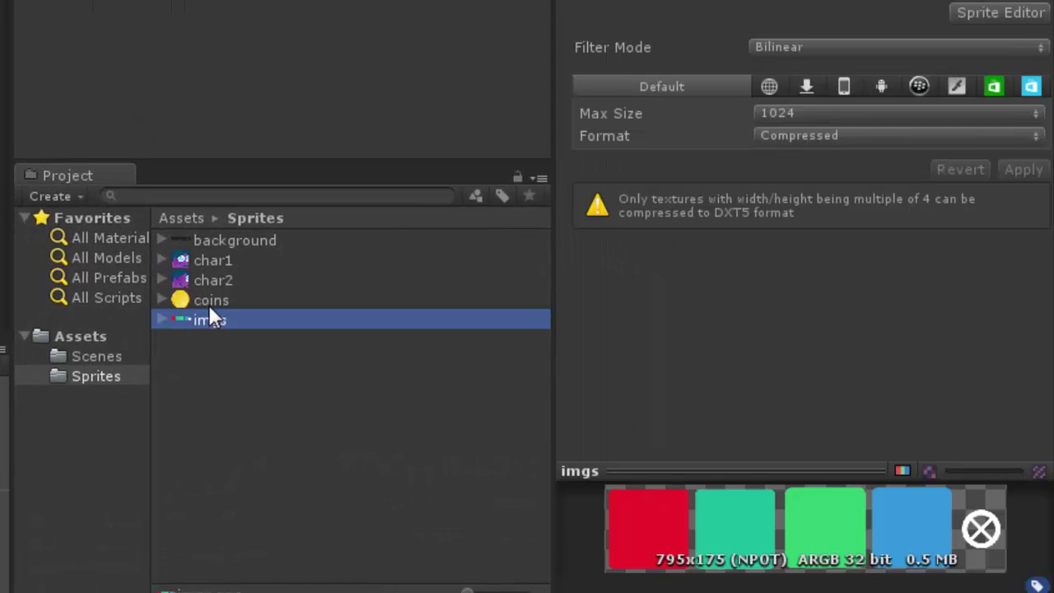
left_click(209, 301, "shift")
left_click(223, 278, "shift")
left_click(222, 262, "shift")
left_click(239, 243, "shift")
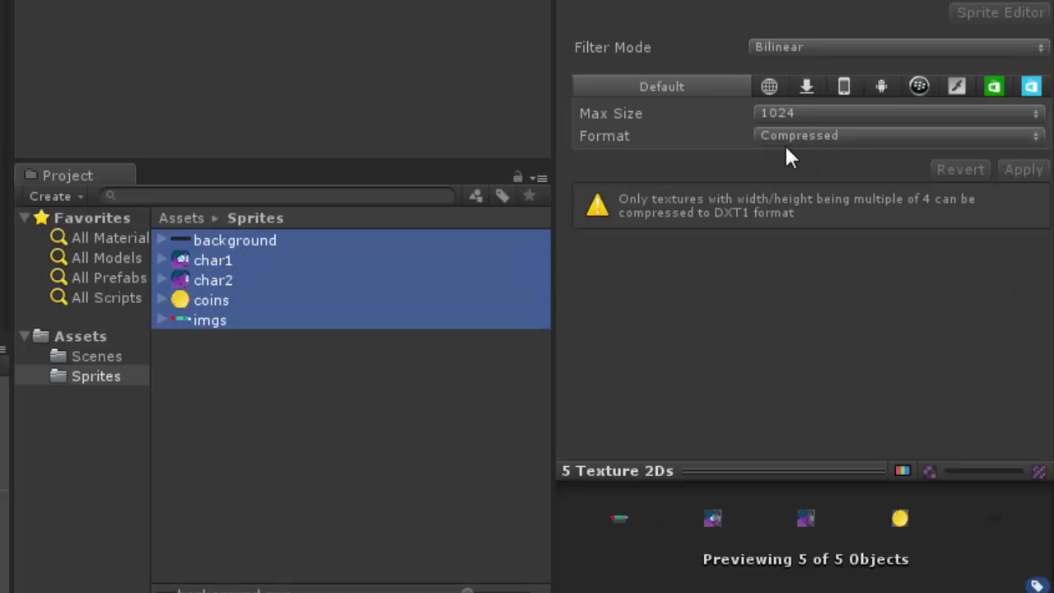
left_click(837, 136)
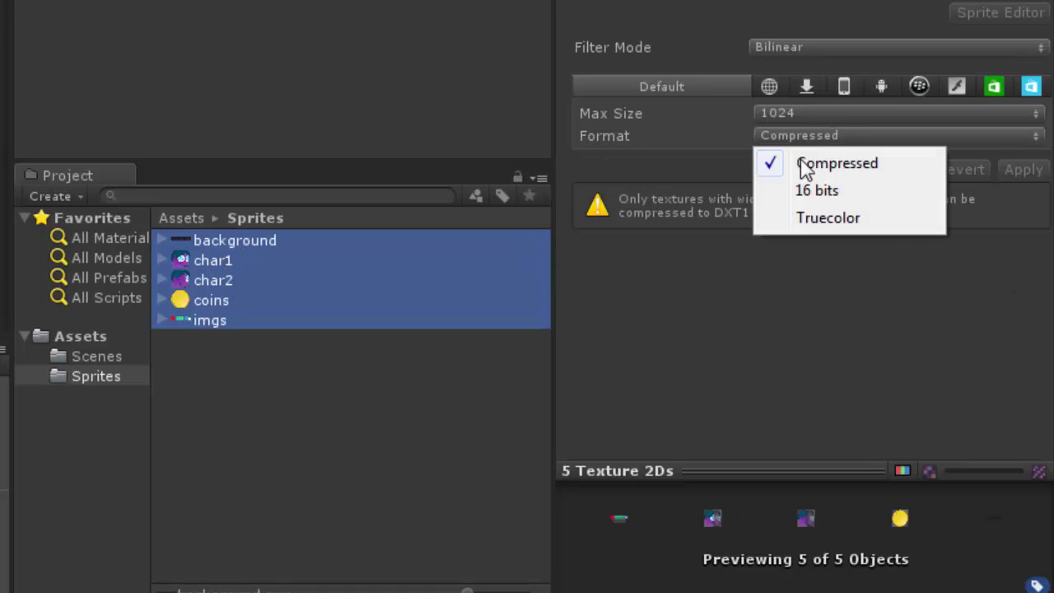
left_click(799, 217)
left_click(268, 445)
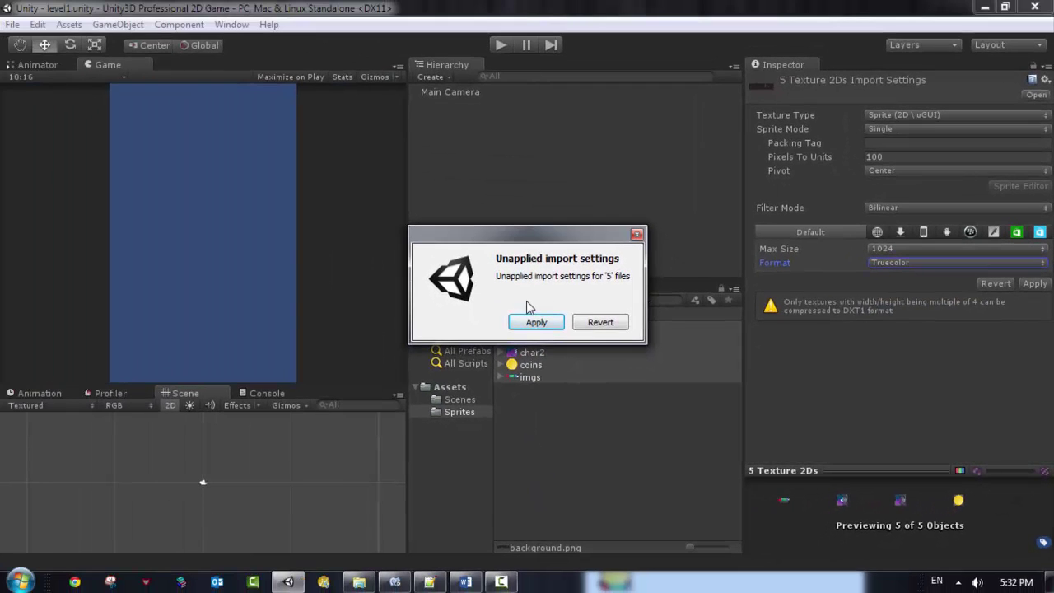
left_click(536, 324)
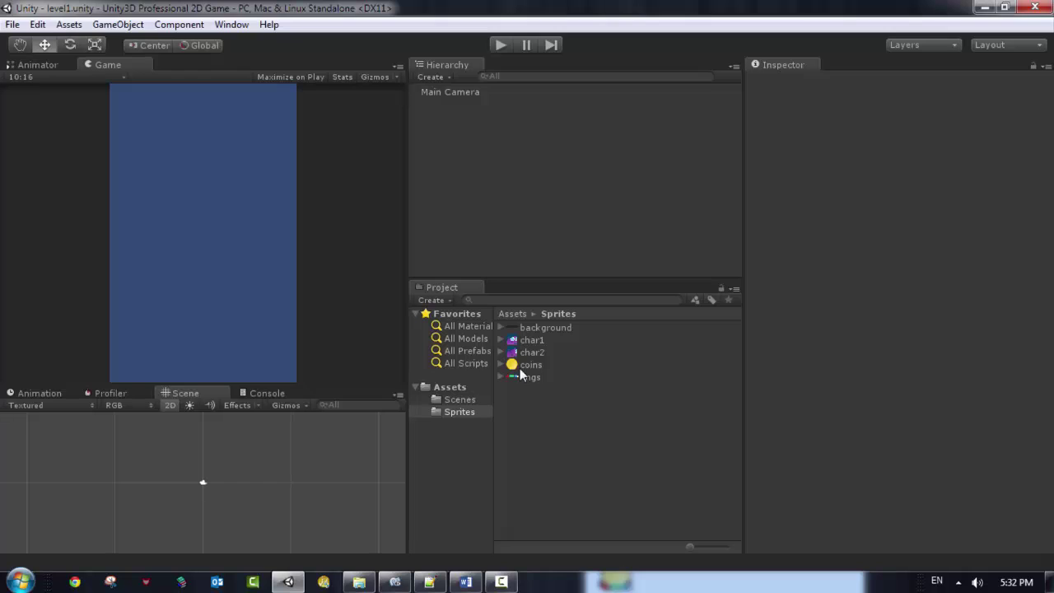
left_click(531, 340)
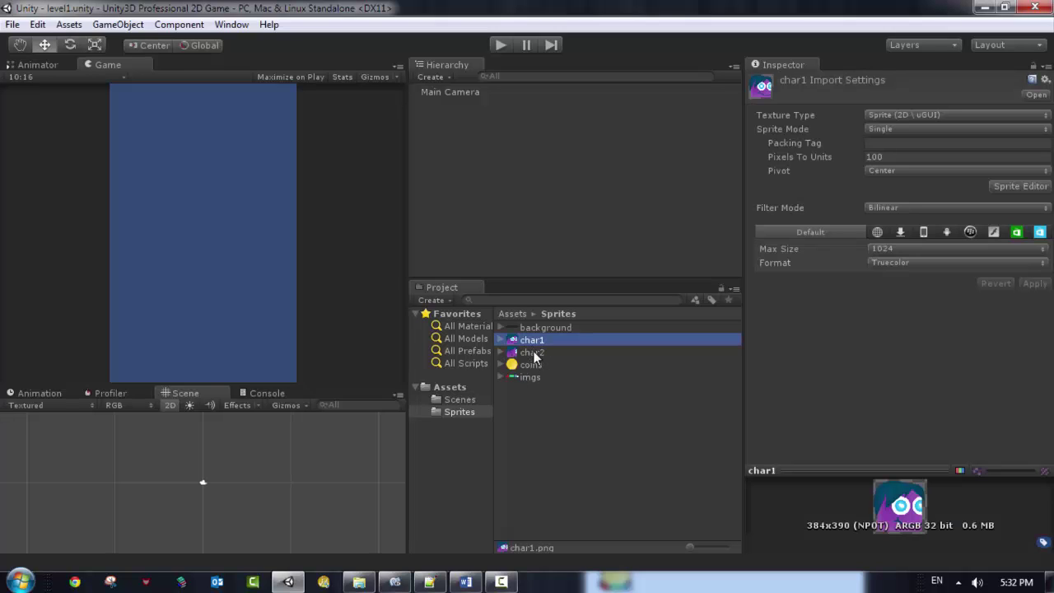
left_click(532, 353, "ctrl")
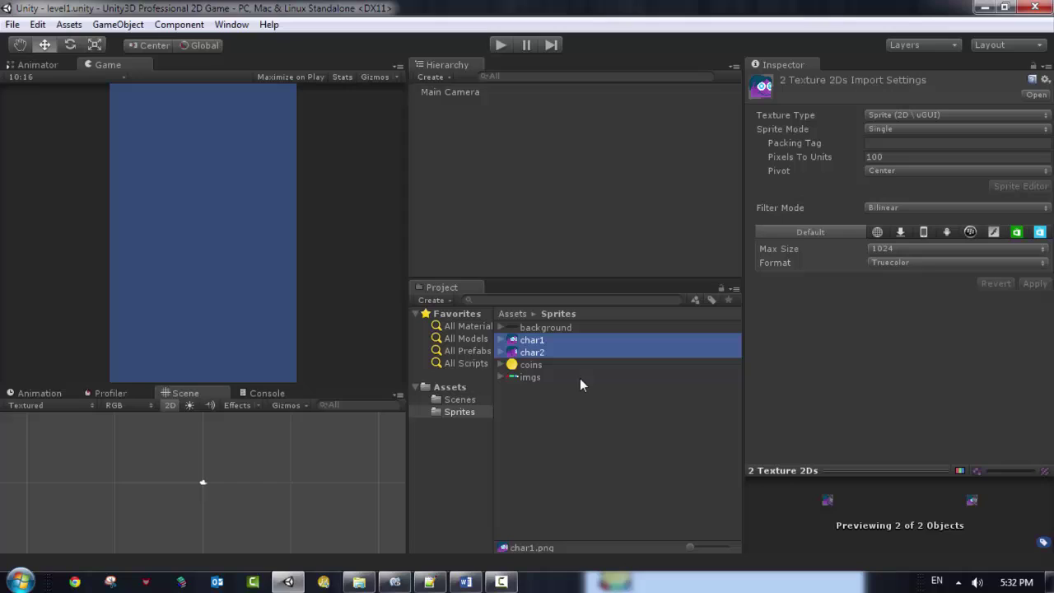